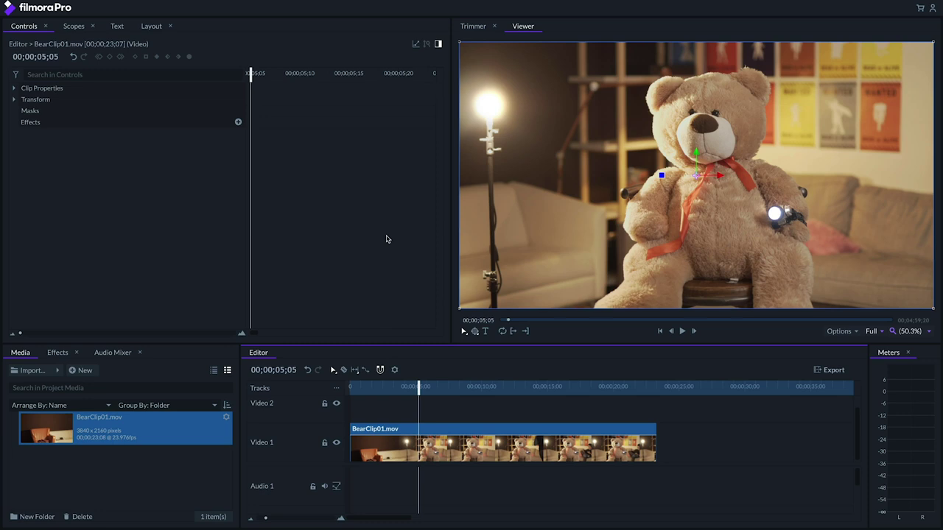
Step: Search the Effects library for 'actio' and apply Action Cam Lens Distort to the bear clip
left_click(64, 352)
left_click(65, 370)
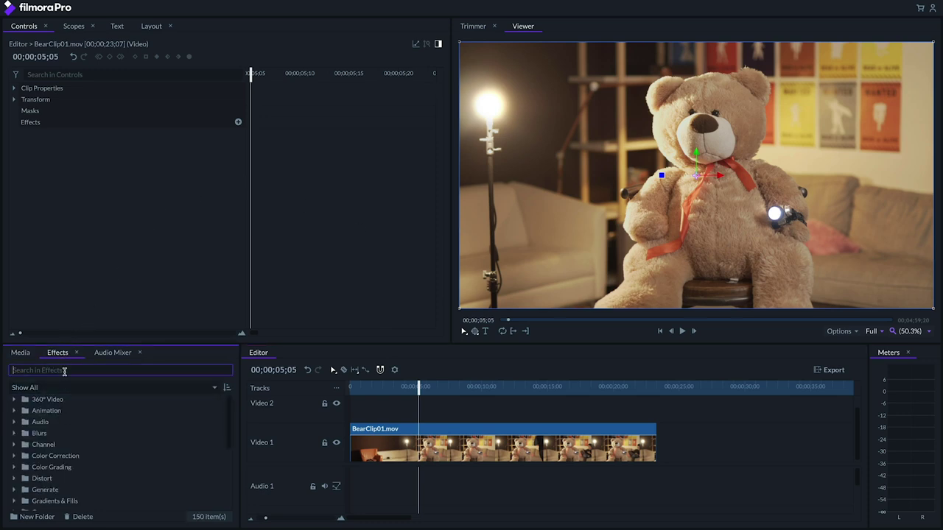
type("action")
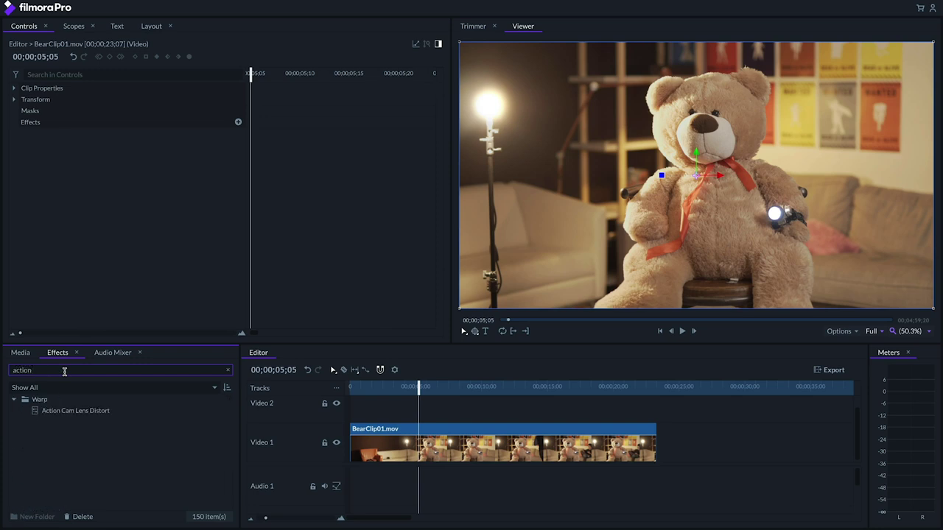
left_click(114, 412)
left_click_drag(329, 419, 362, 434)
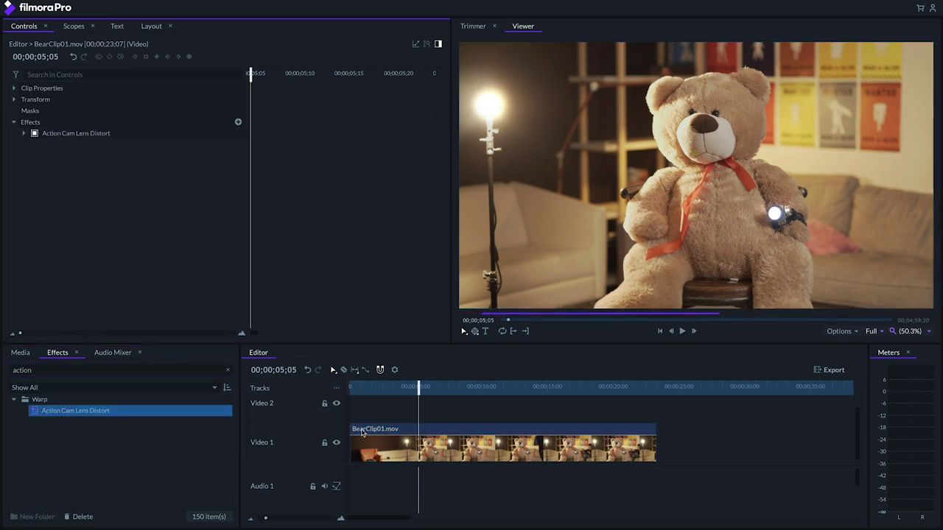
Step: Set the lens distort FOV to 15
left_click(23, 134)
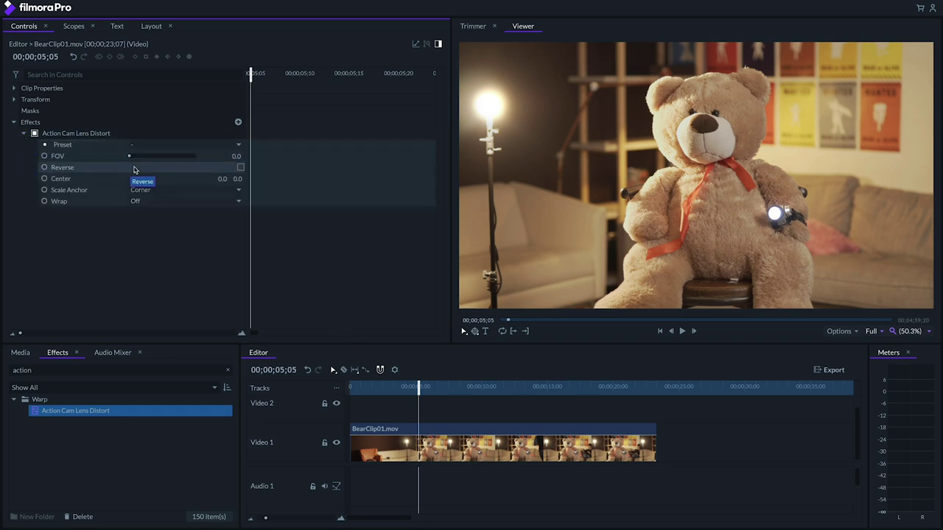
type("15")
key("Return")
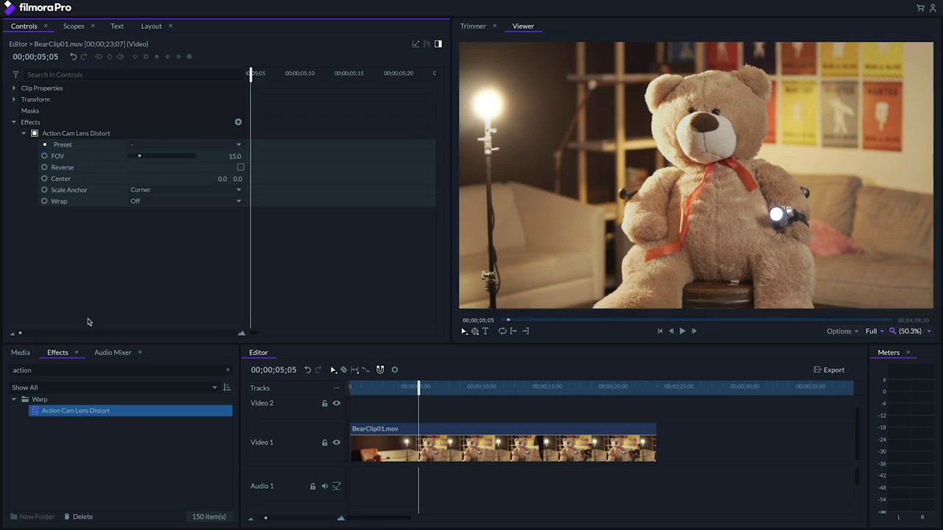
Step: Add Vignette Exposure to the bear clip and set its Amount to -18
double_click(39, 371)
type("vignette")
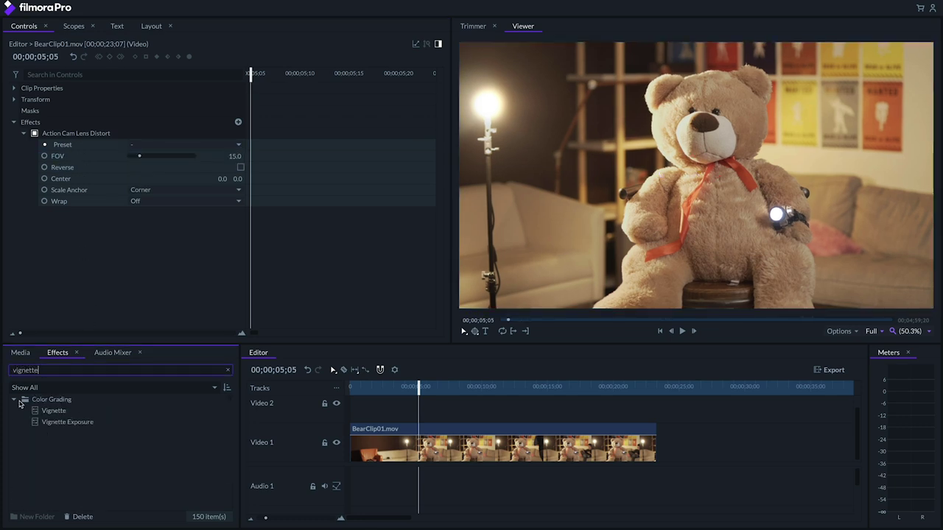
left_click_drag(65, 422, 34, 230)
left_click(23, 134)
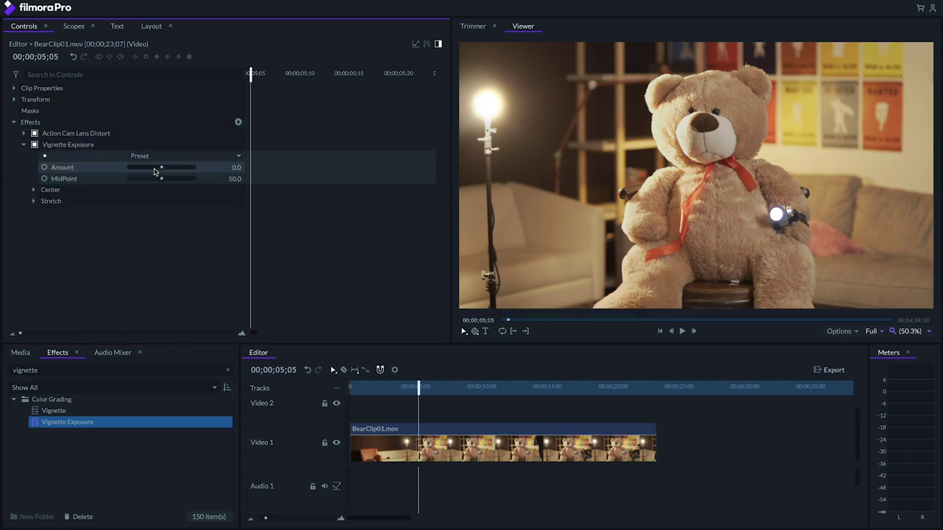
left_click_drag(162, 171, 154, 169)
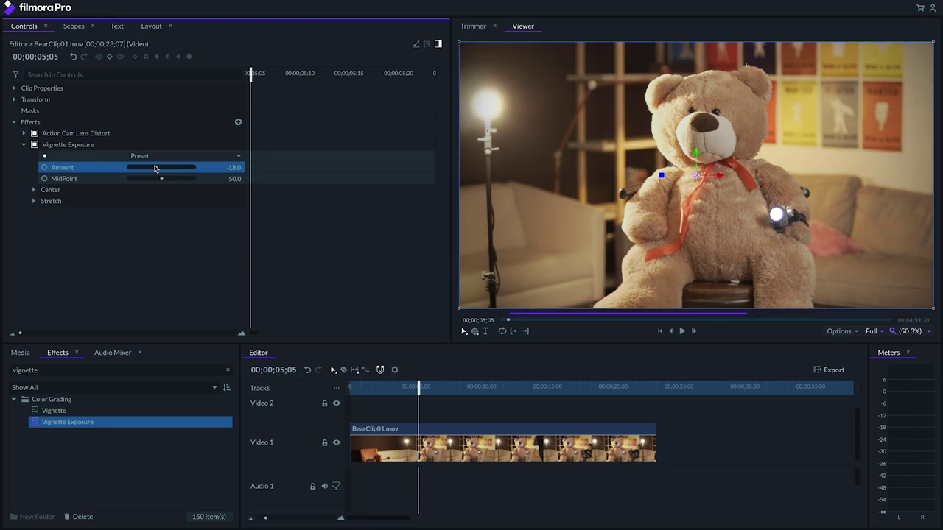
Step: Stretch the vignette to 0.70 vertically and 1.30 horizontally
left_click(32, 201)
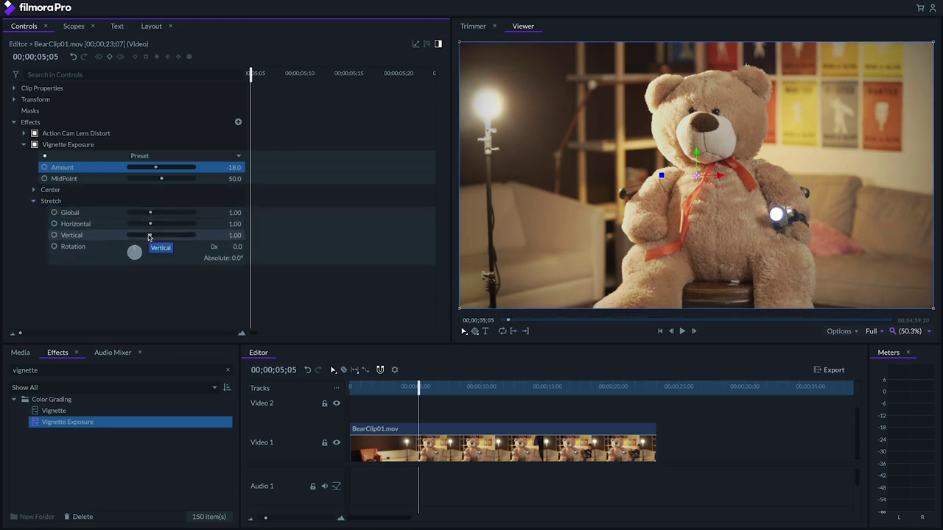
left_click(233, 235)
type("0.7")
key("Return")
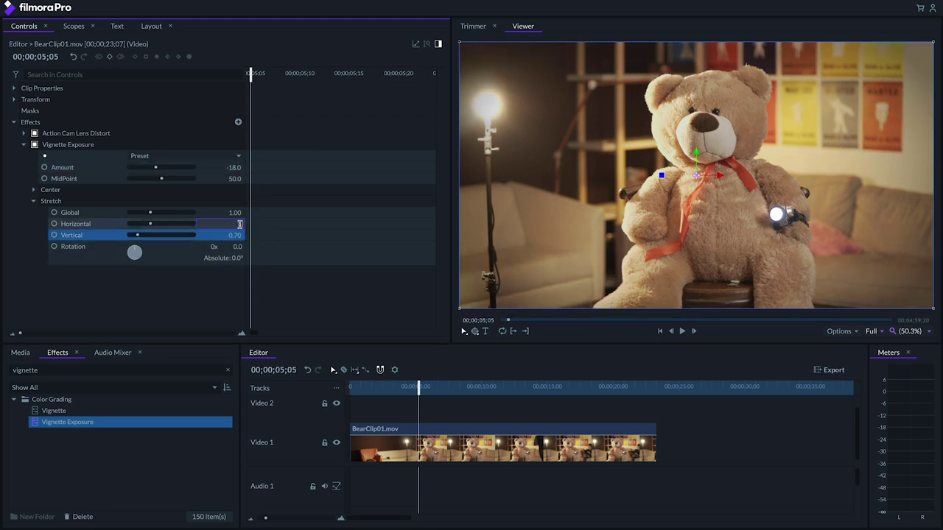
left_click(239, 224)
type("1.3")
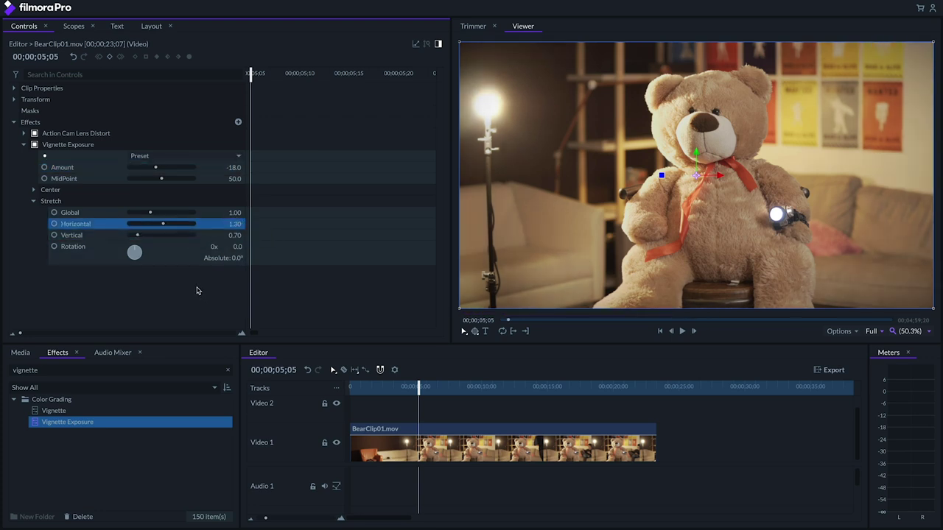
left_click(197, 291)
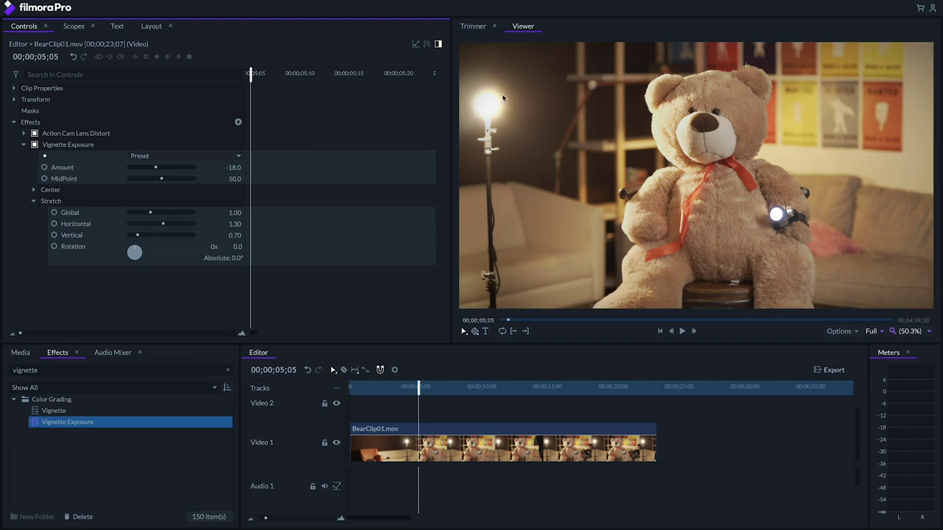
left_click(23, 144)
Step: Apply Radial Blur to the bear clip with its Angle set to 0
double_click(53, 370)
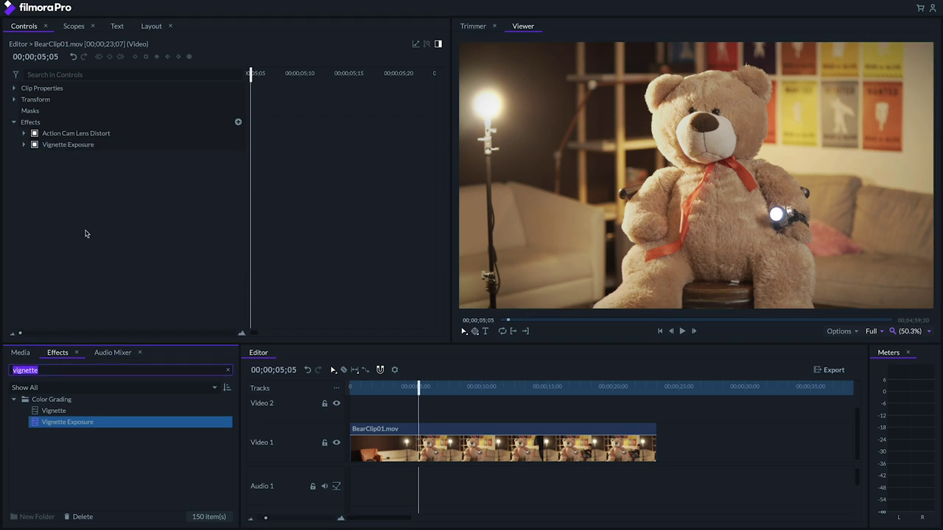
type("blur")
left_click(63, 456)
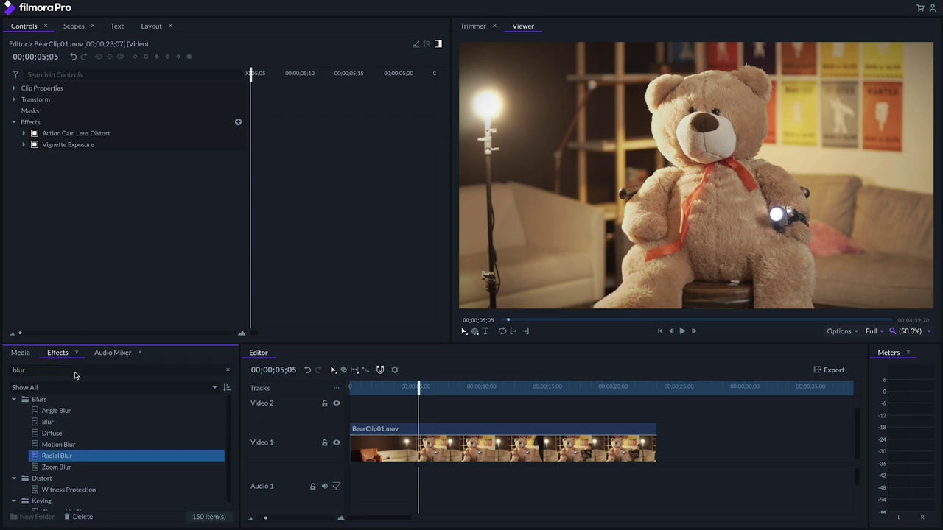
left_click_drag(87, 154, 87, 155)
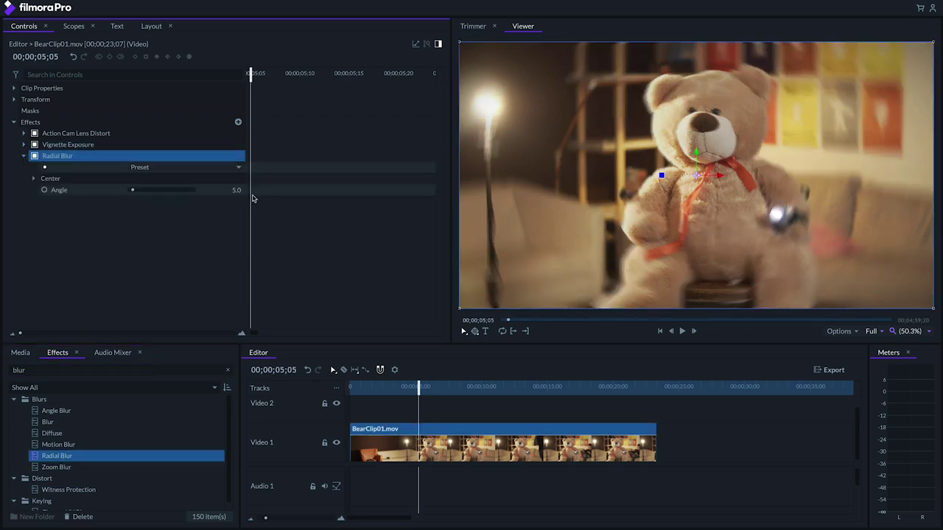
left_click(236, 190)
key("Return")
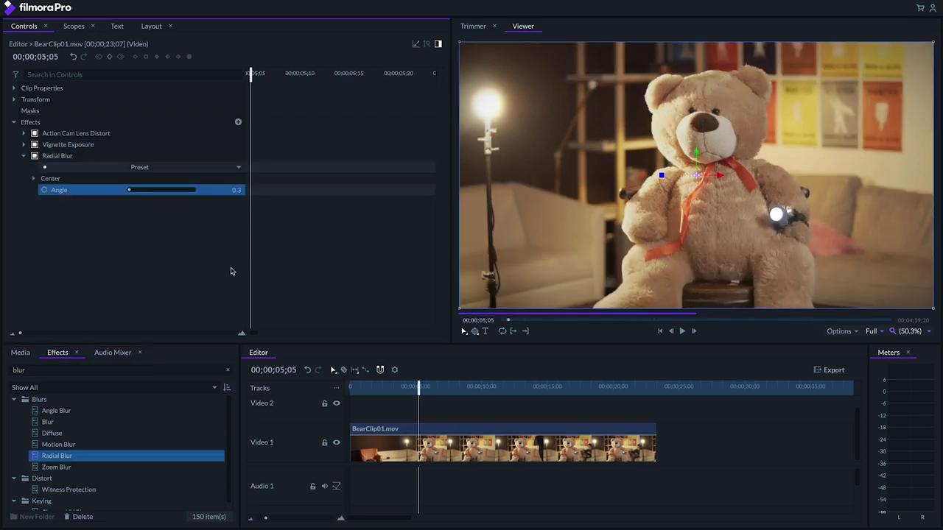
left_click(24, 156)
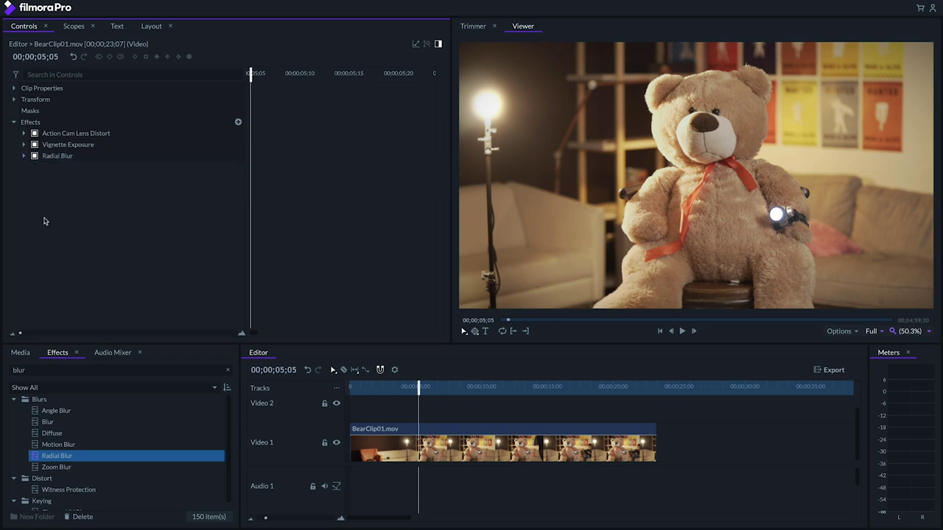
Step: Add a trial Light Flares effect, move the flare onto the left lamp, and select it
left_click(64, 370)
type("light flares")
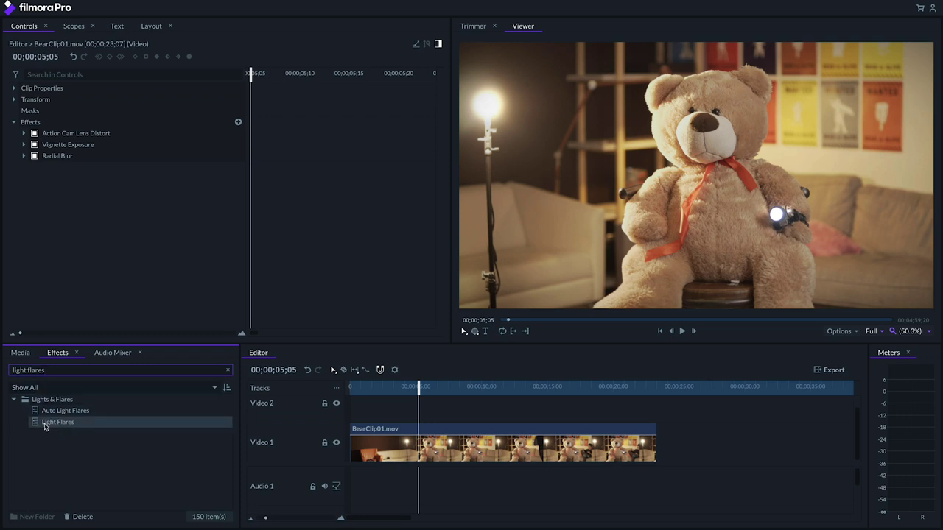
left_click_drag(46, 423, 42, 162)
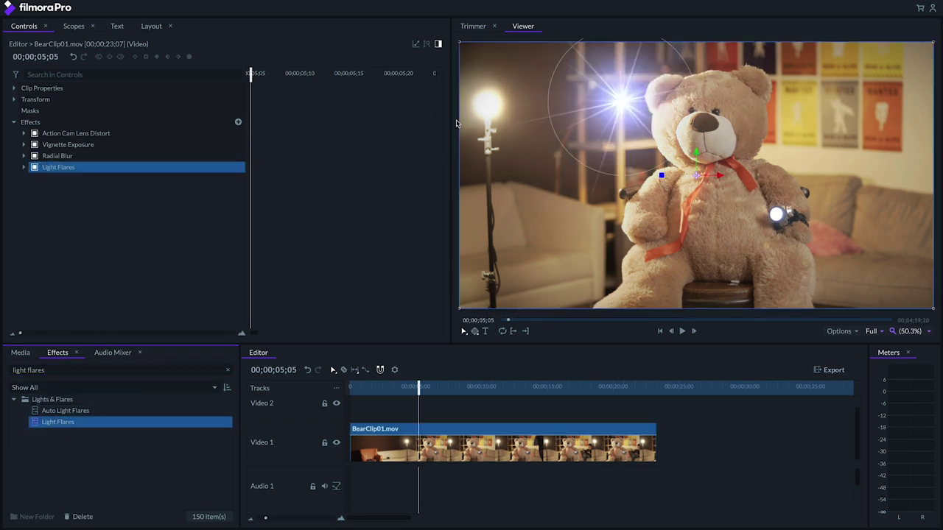
left_click_drag(640, 101, 503, 105)
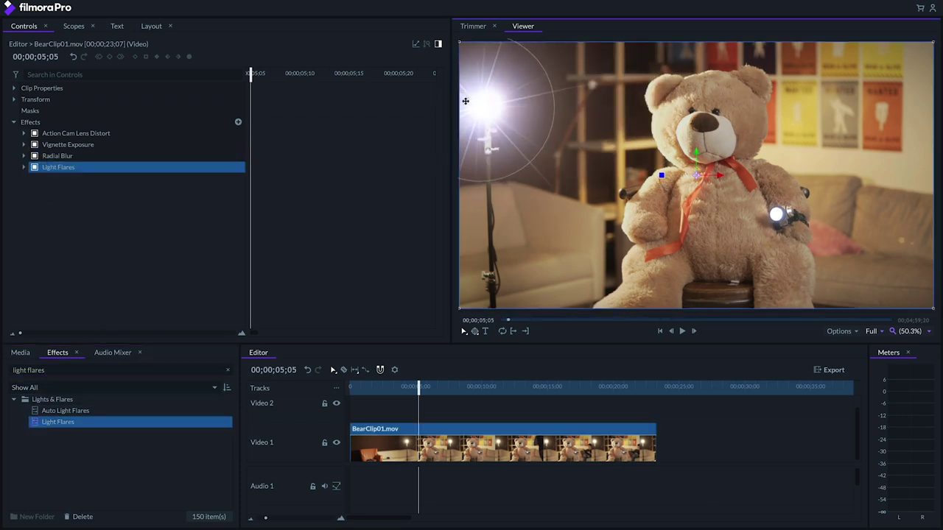
left_click(121, 170)
Step: Delete the Light Flares effect and apply Anamorphic Lens Flare to the bear clip
key("Delete")
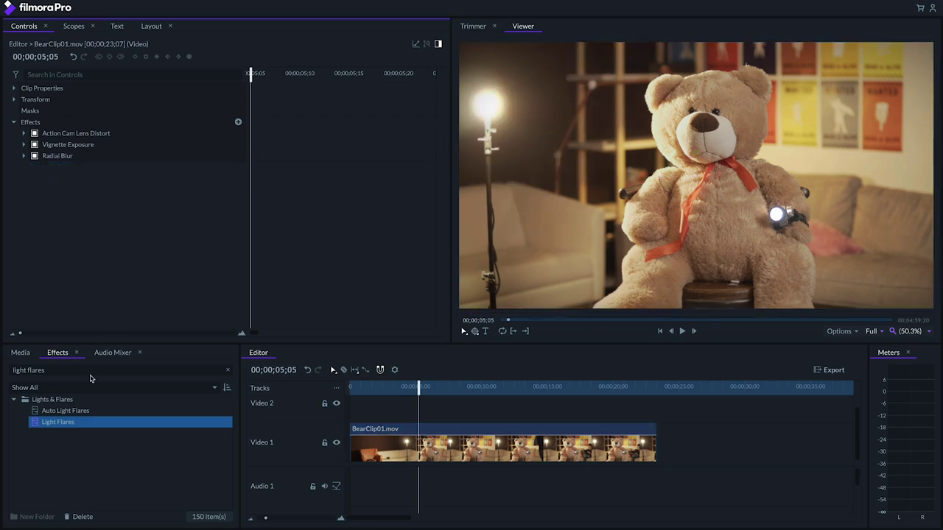
left_click(90, 375)
type("anamorphic lens")
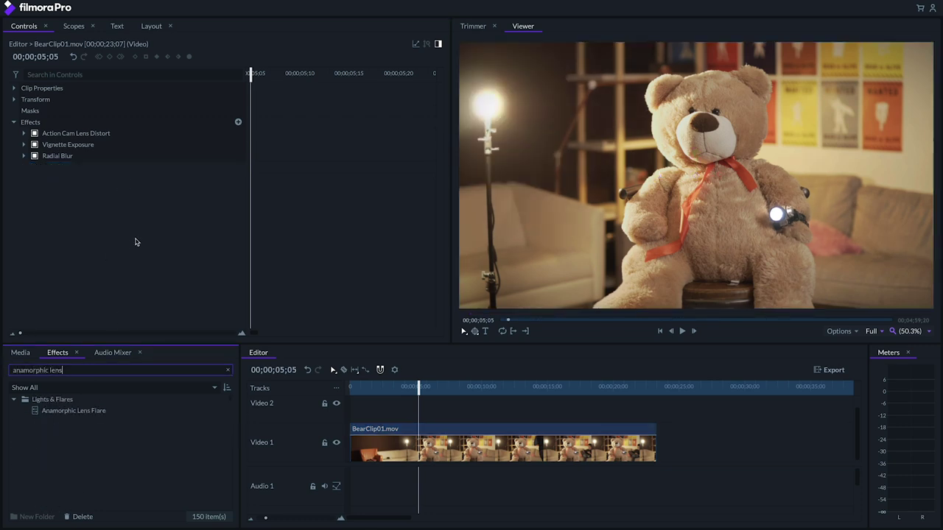
key("Down")
left_click_drag(54, 163, 63, 166)
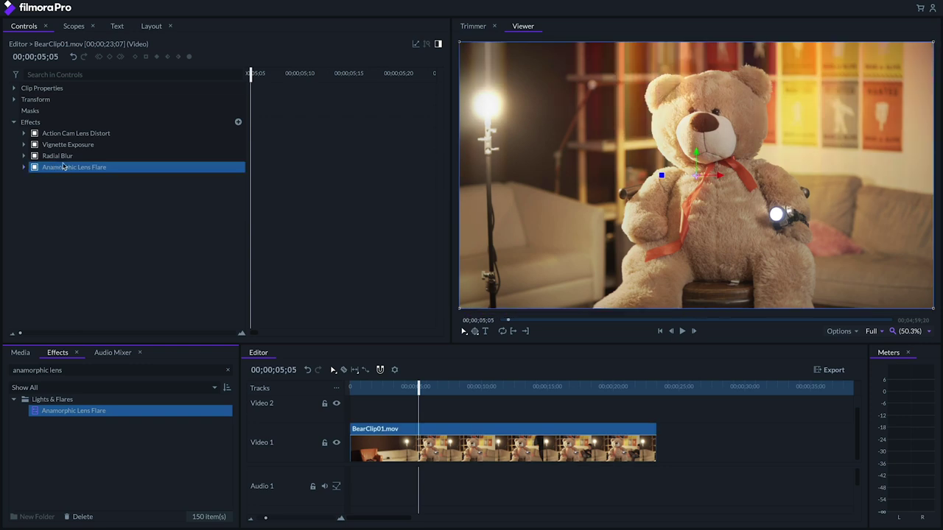
Step: Raise the flare Threshold to 0.93 and boost its Intensity
left_click(24, 168)
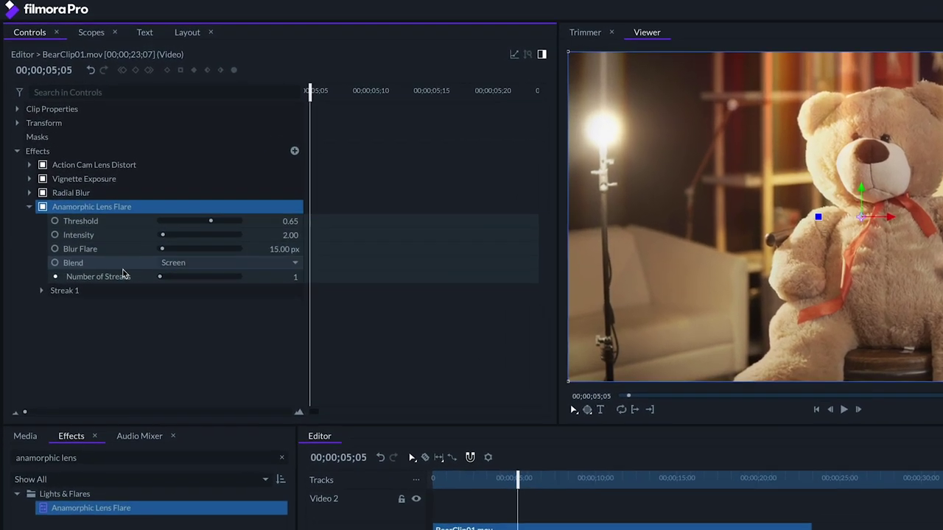
left_click_drag(210, 221, 233, 227)
left_click_drag(164, 238, 184, 241)
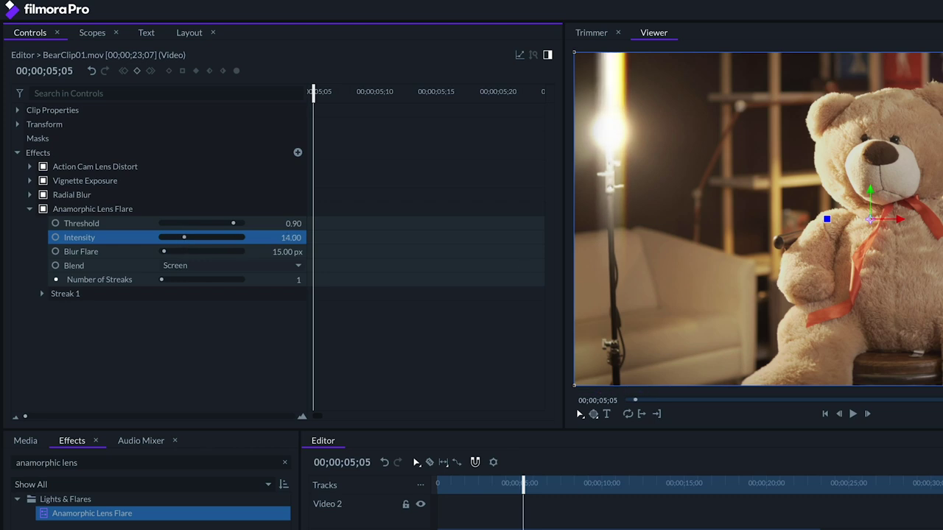
left_click_drag(233, 223, 238, 227)
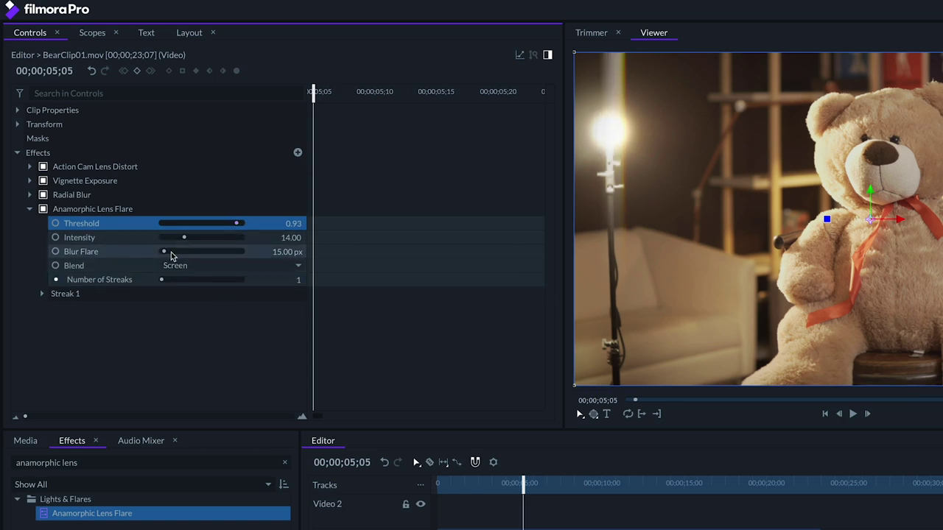
Step: Set Number of Streaks to 2 and make Streak 1 horizontal
left_click(296, 280)
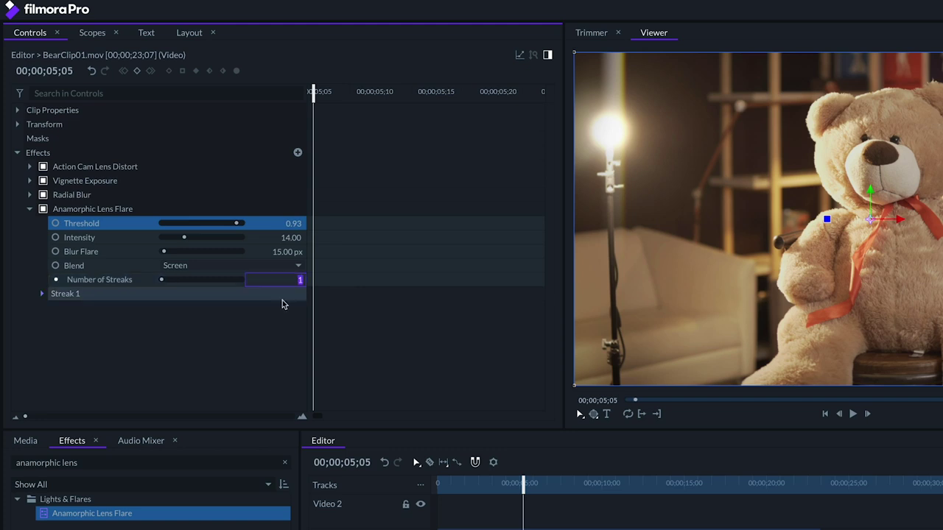
left_click(246, 358)
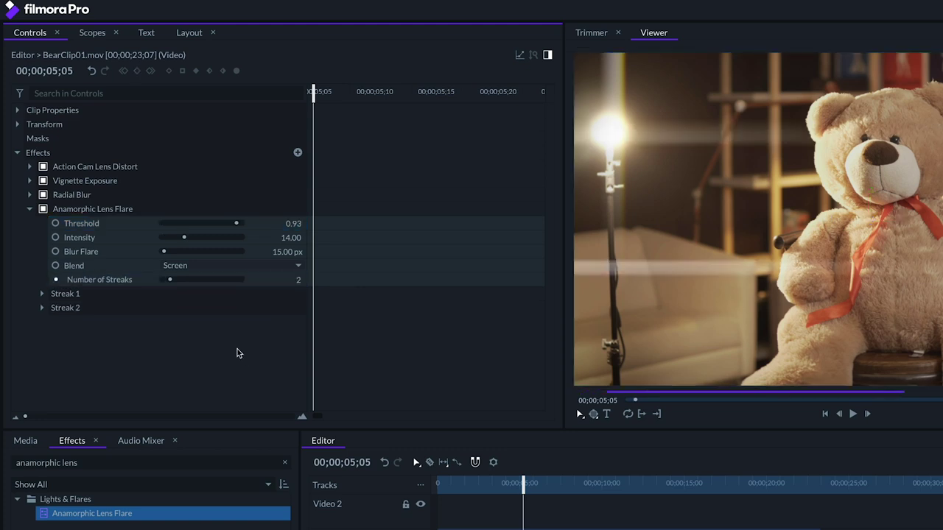
left_click(42, 294)
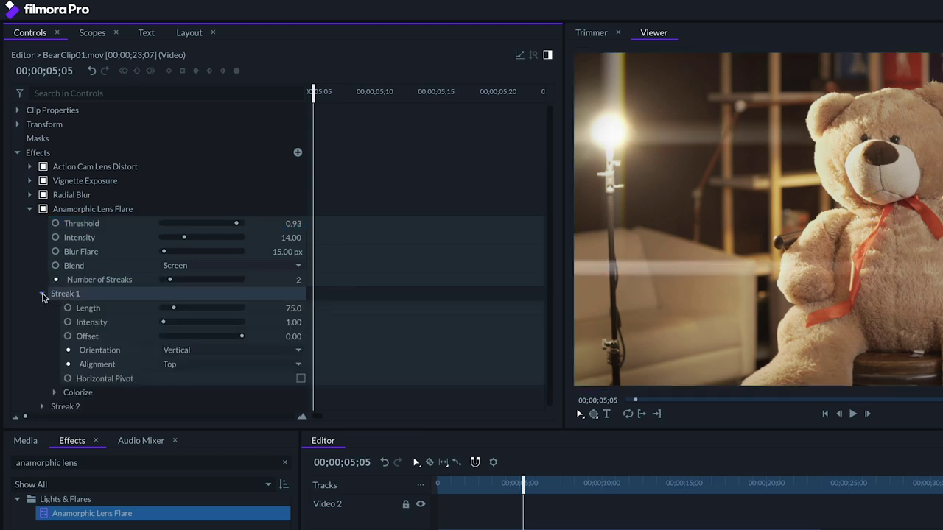
left_click(296, 351)
left_click(285, 355)
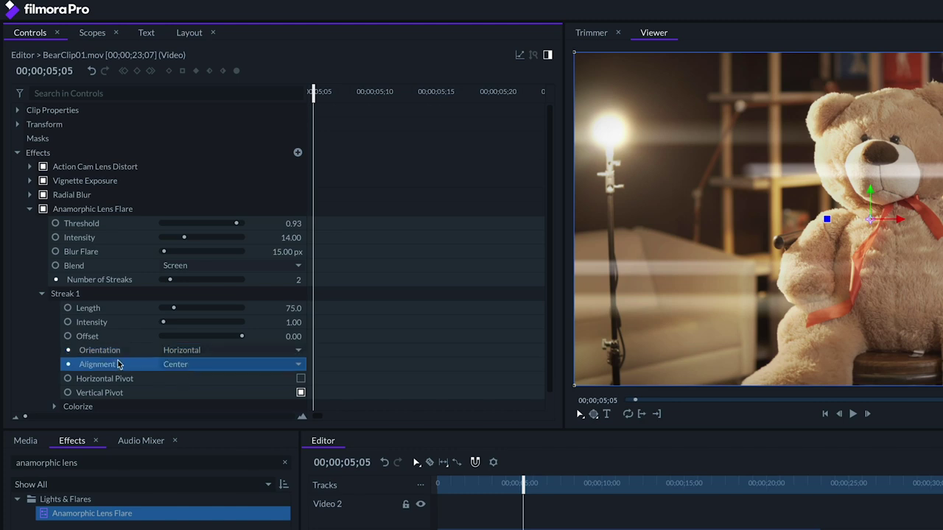
Step: Lengthen Streak 1 to 205 and turn off its Vertical Pivot
left_click(173, 309)
left_click_drag(172, 311, 193, 313)
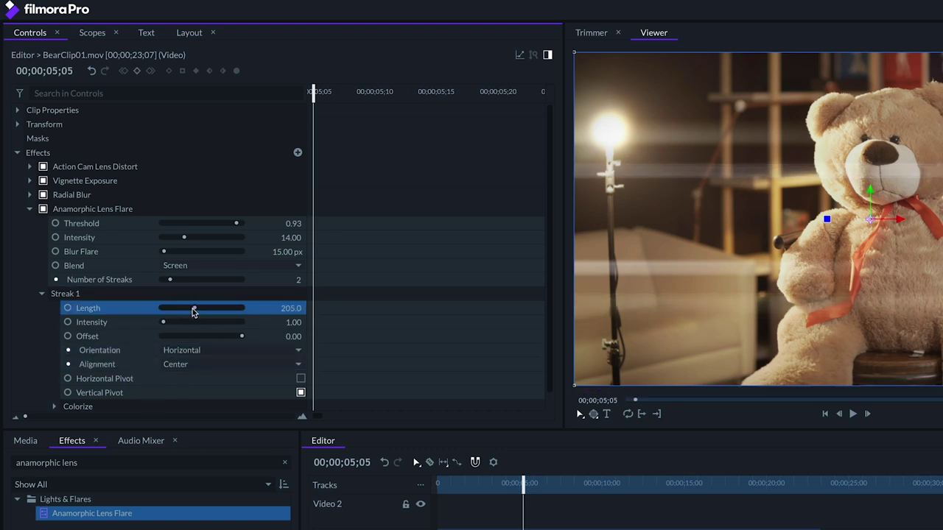
left_click(299, 394)
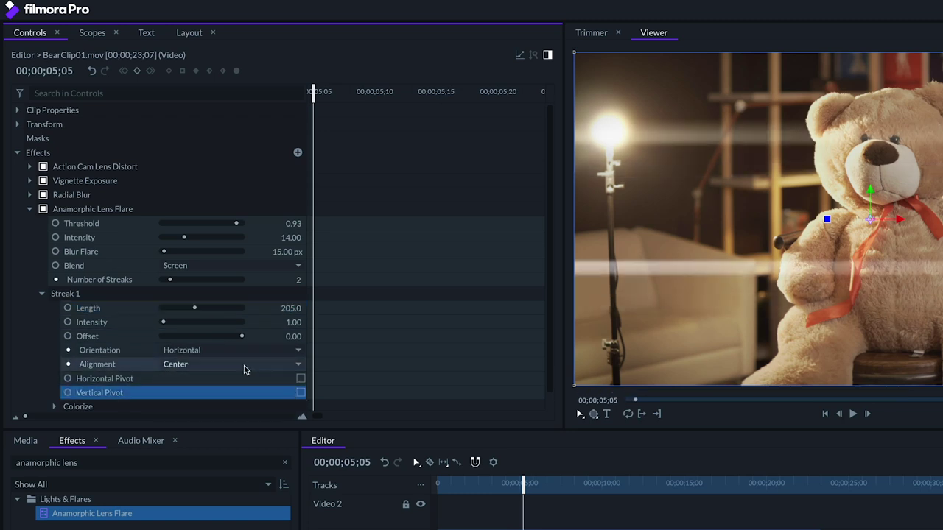
scroll(59, 391, "down", 2)
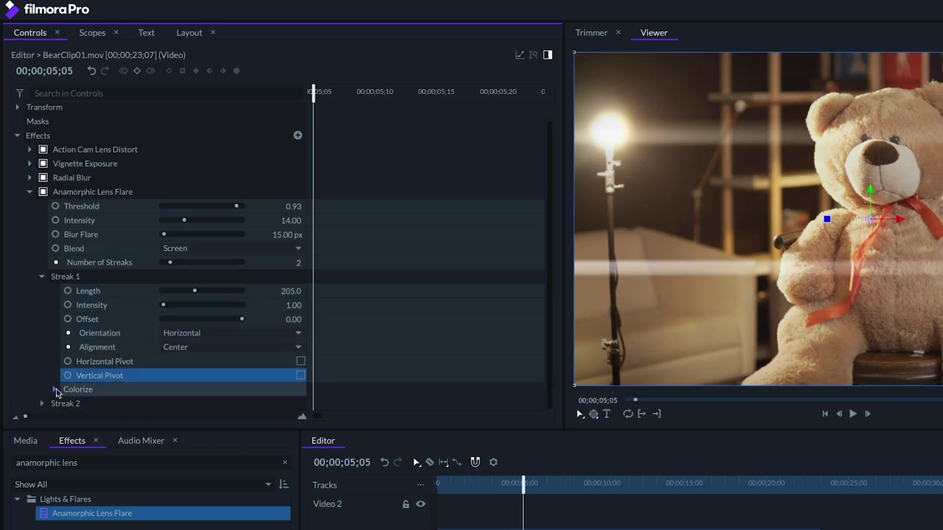
left_click(56, 377)
Step: Tint Streak 1 deep blue (0, 49, 255) with Colorize Amount 1.00
scroll(56, 378, "down", 1)
left_click(300, 390)
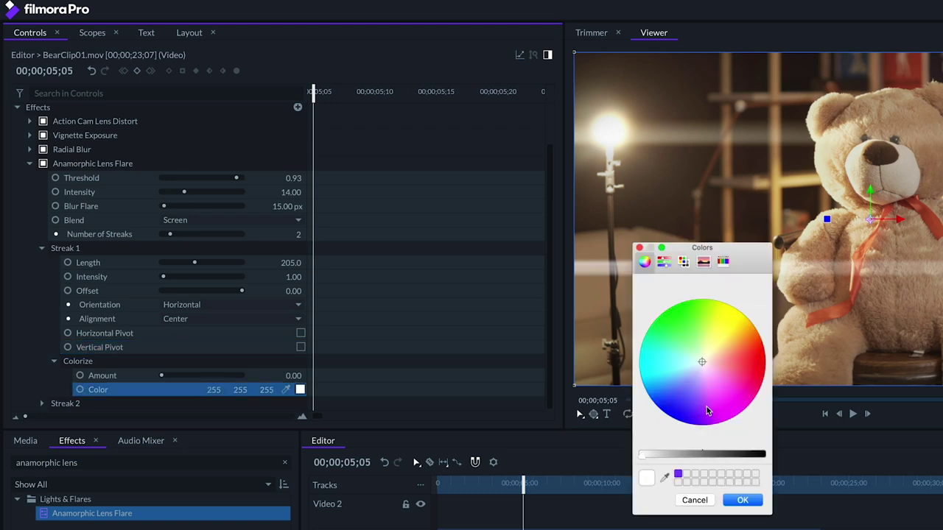
left_click_drag(667, 390, 660, 394)
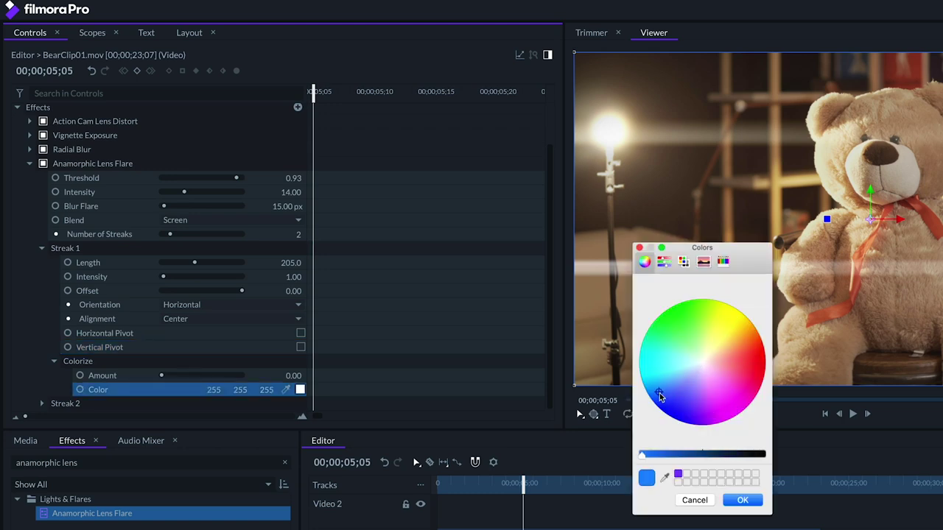
left_click(743, 500)
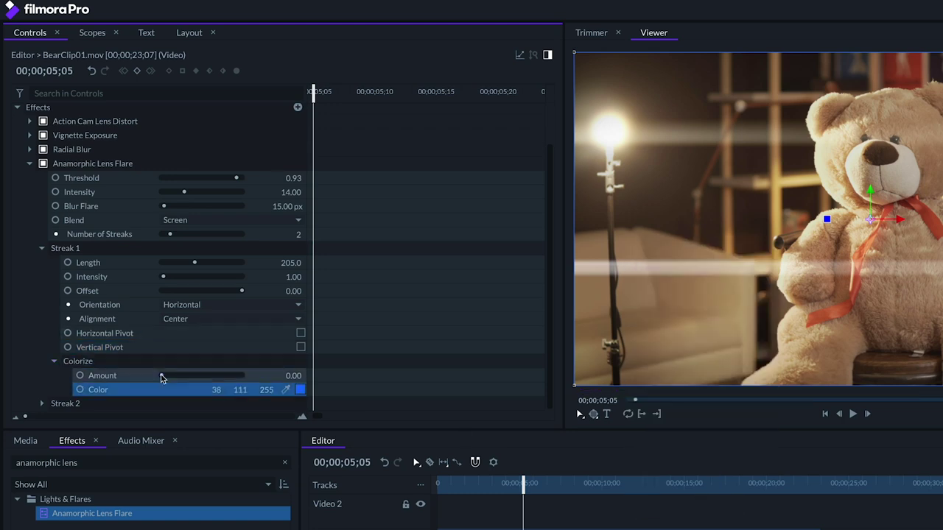
left_click_drag(162, 376, 206, 377)
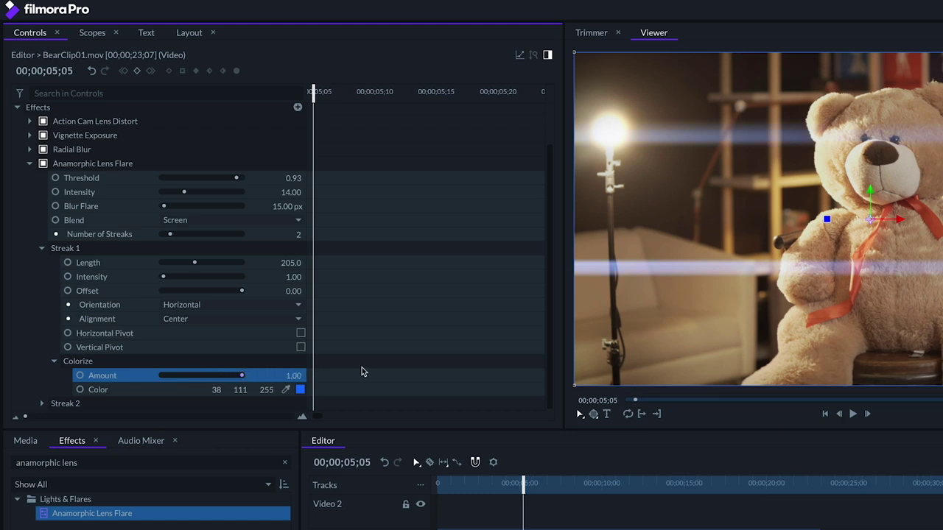
left_click(300, 389)
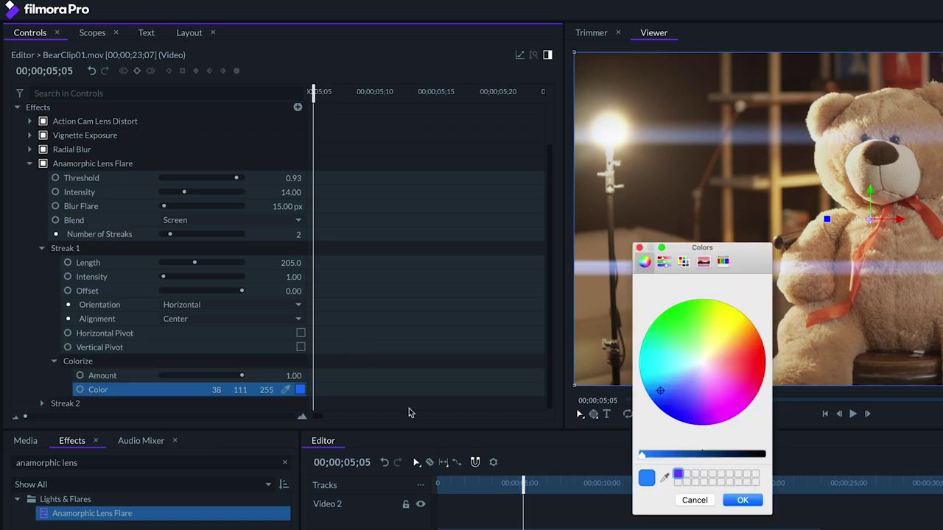
left_click(659, 402)
left_click(743, 501)
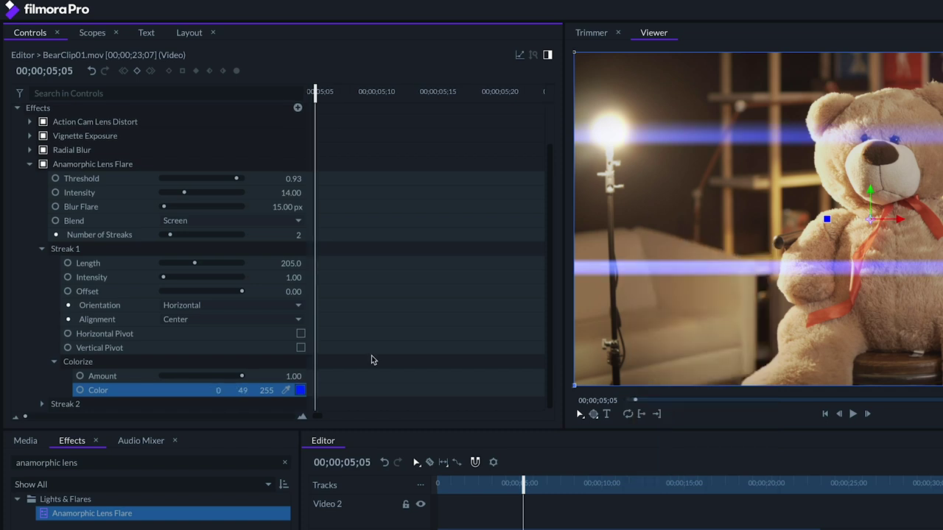
Step: Set Streak 2 Length to 200 and Intensity to 0.60
left_click(42, 250)
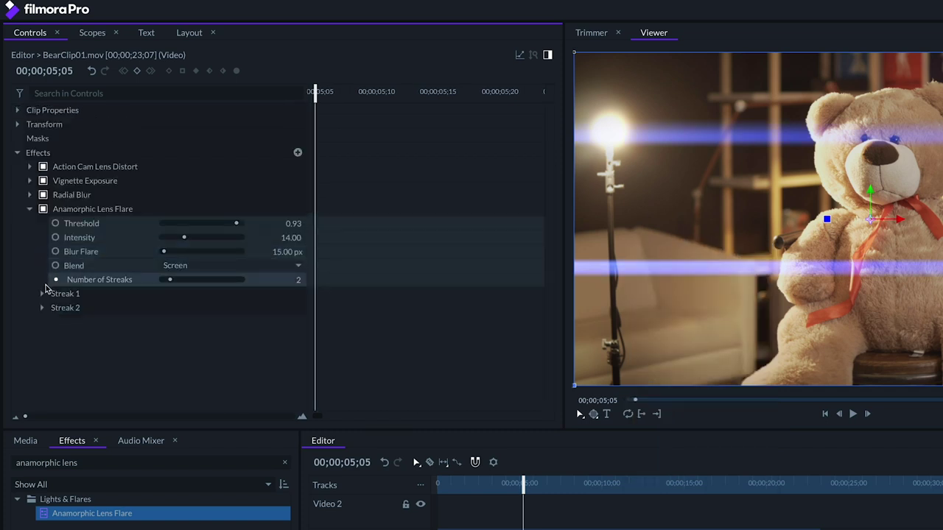
left_click(43, 309)
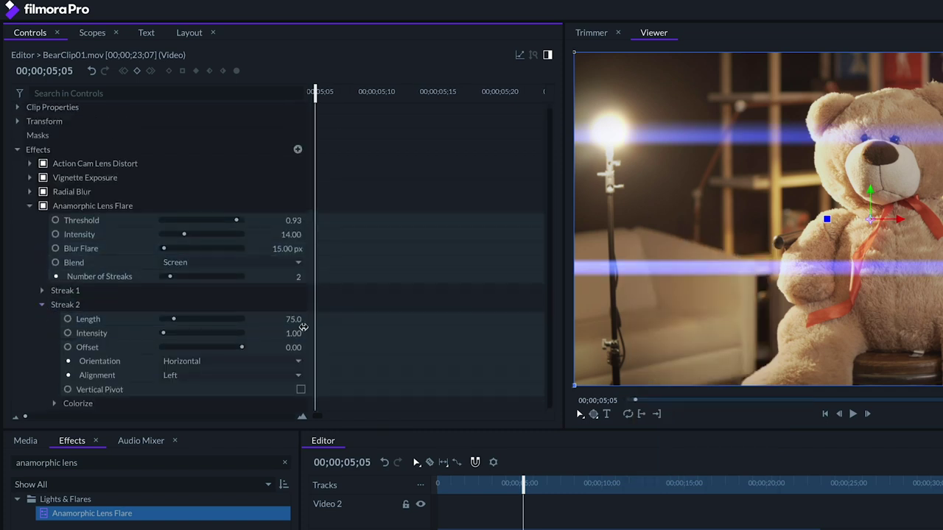
left_click(298, 319)
type("200")
key("Return")
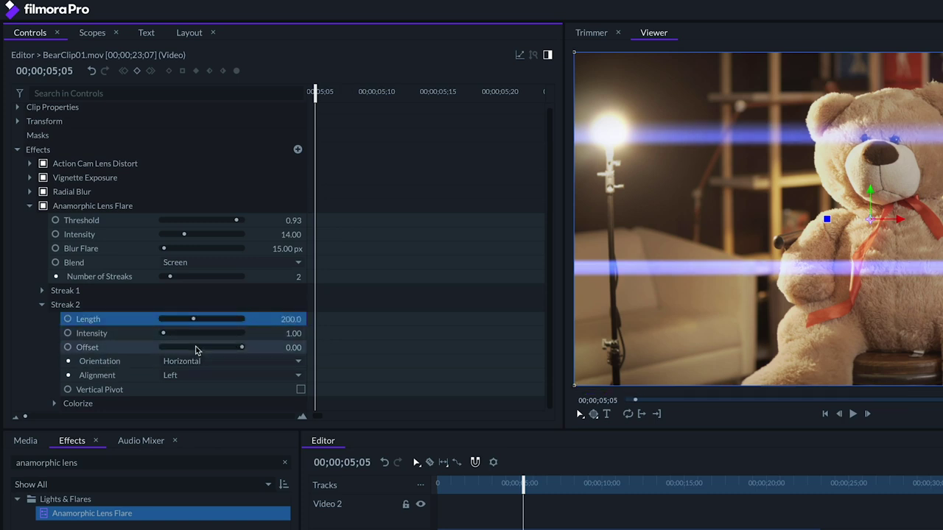
left_click(296, 334)
type("0.3")
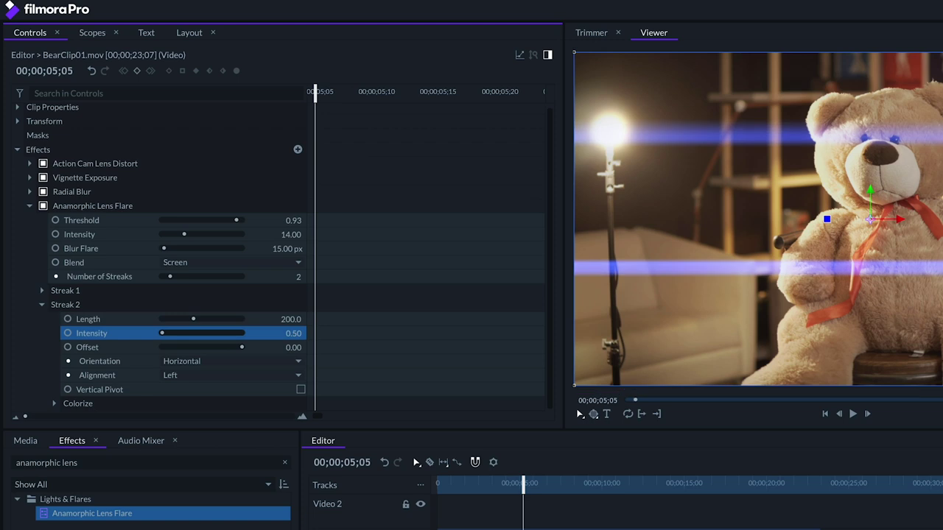
key("Return")
mouse_move(297, 333)
left_mouse_down()
mouse_move(288, 333)
mouse_move(309, 333)
mouse_move(292, 337)
left_mouse_up()
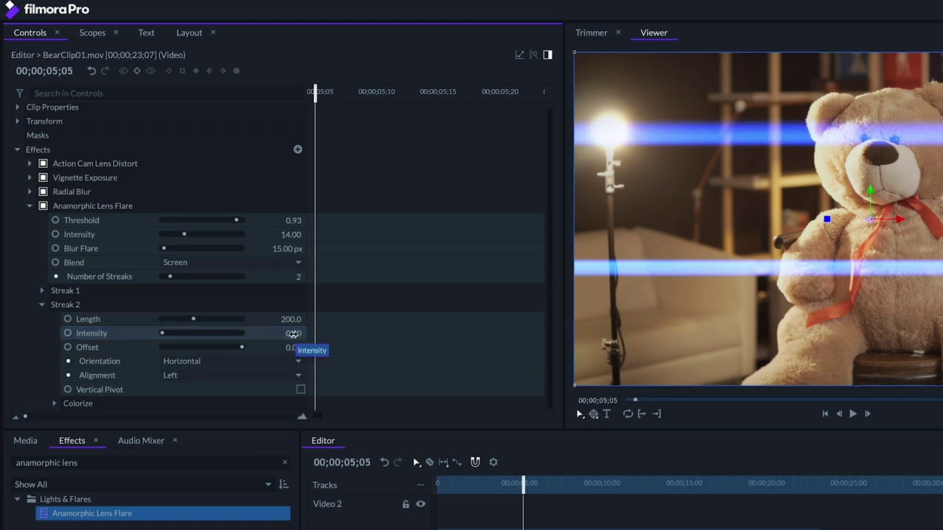
Step: Centre Streak 2's alignment and turn on its Vertical Pivot
left_click(285, 375)
left_click(290, 396)
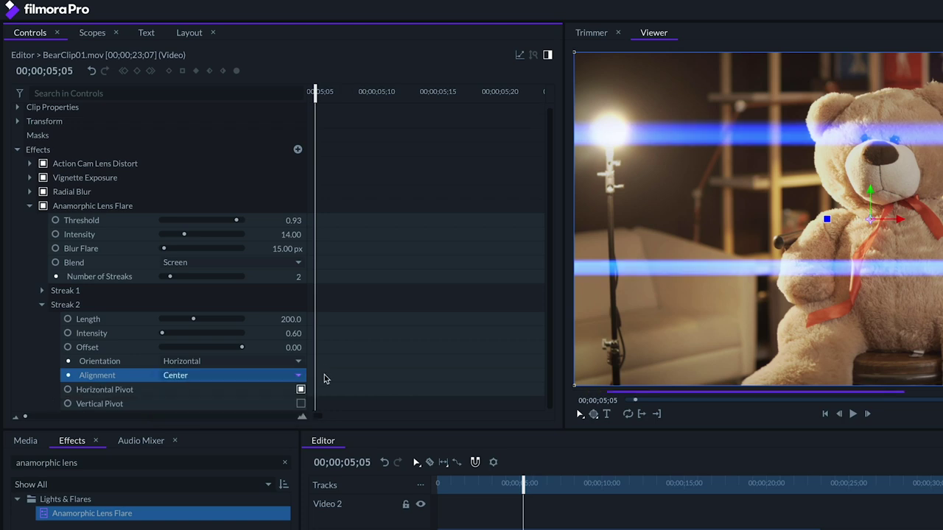
scroll(57, 341, "down", 1)
left_click(301, 390)
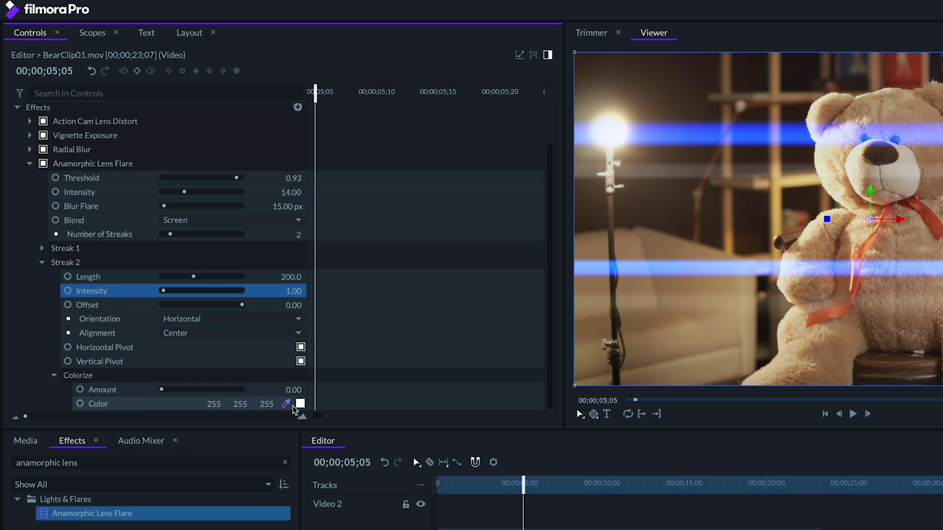
Step: Tint Streak 2 blue (11, 103, 255) at Colorize Amount 1.00 and collapse the flare settings
left_click(300, 404)
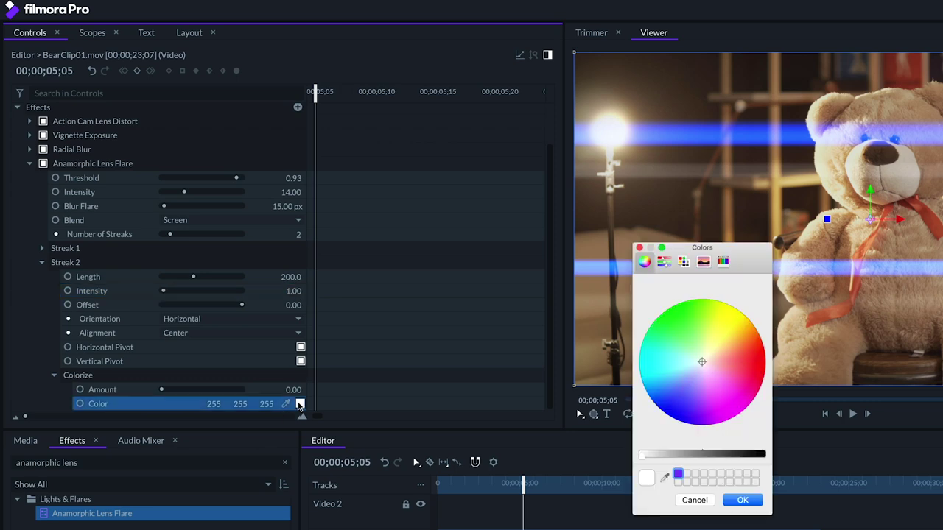
left_click(653, 407)
left_click(741, 500)
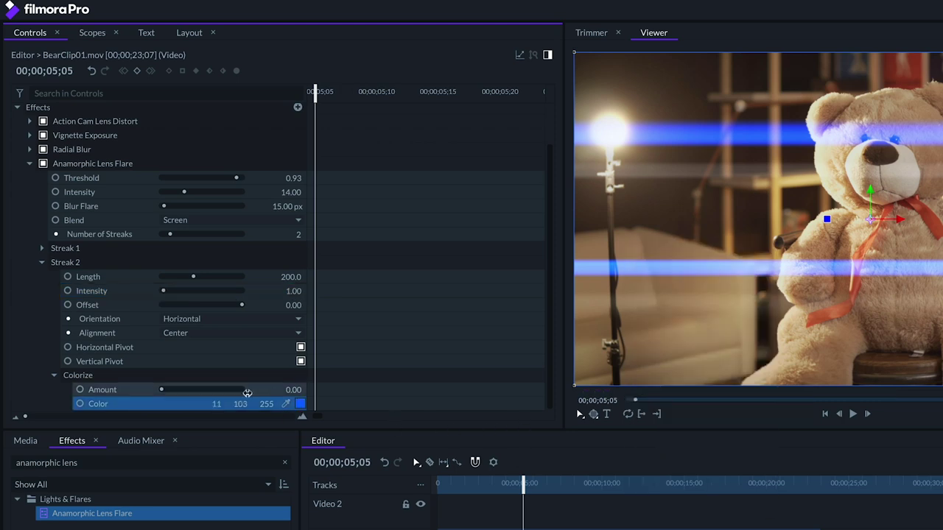
left_click_drag(234, 392, 247, 389)
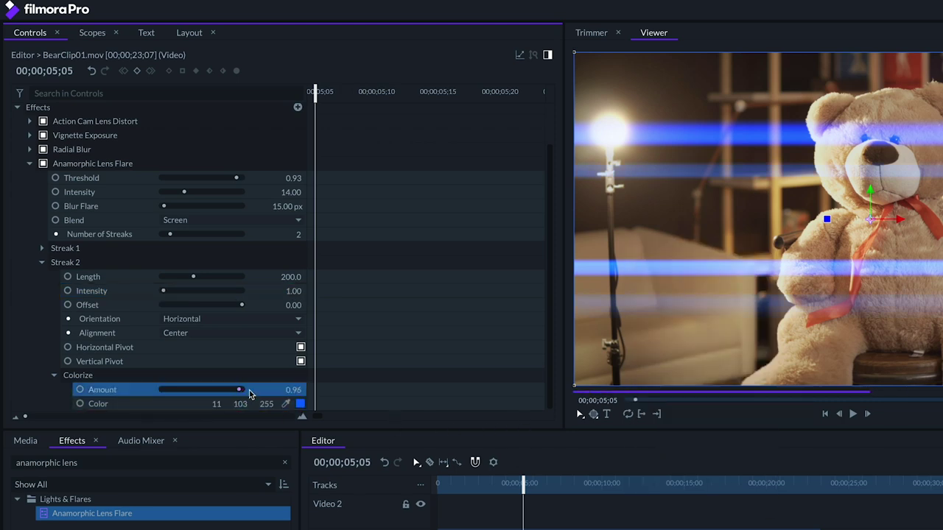
left_click(42, 263)
left_click(29, 210)
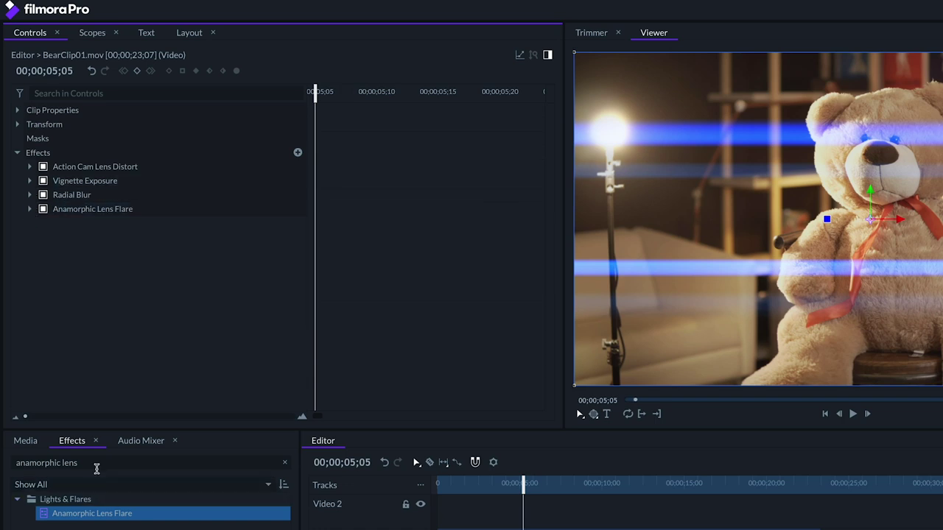
Step: Search 'letter' and add Letterbox to the bear clip's Effects list
left_click_drag(96, 466, 2, 457)
type("le")
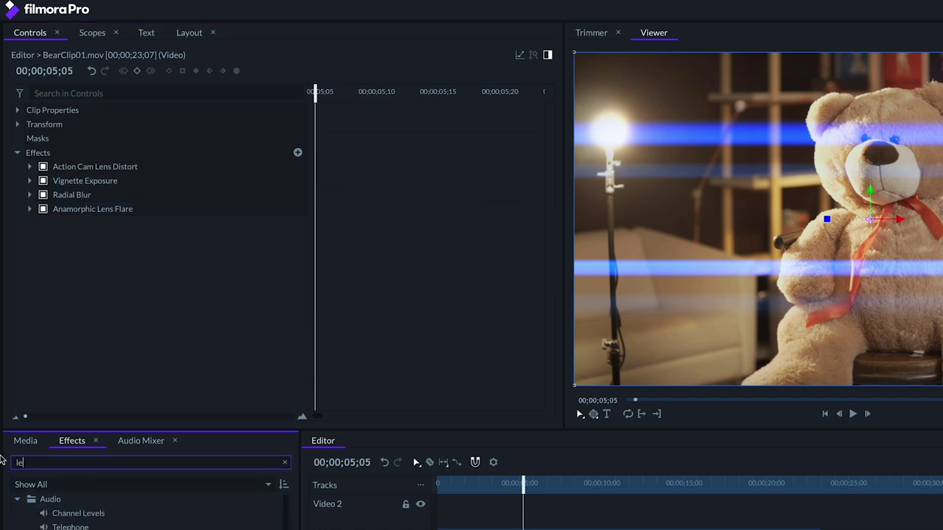
type("tter")
left_click_drag(69, 514, 66, 191)
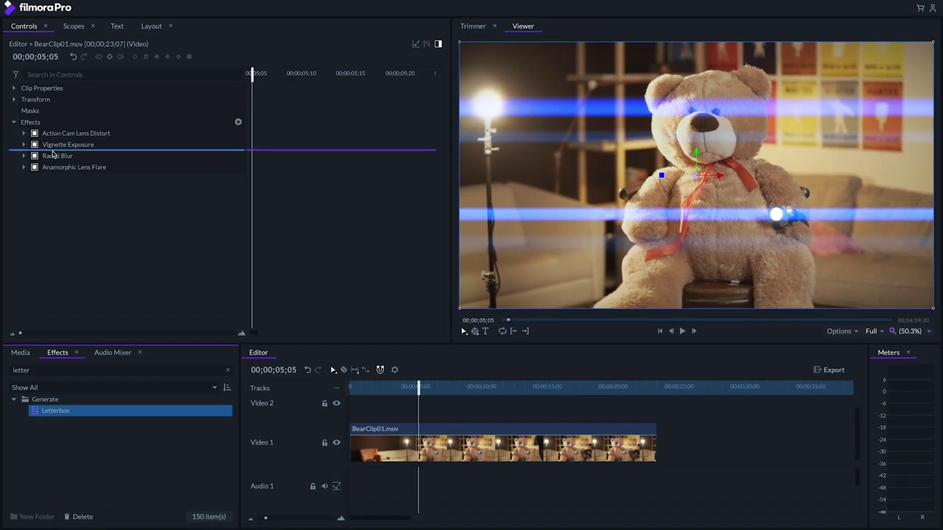
left_click_drag(53, 154, 58, 175)
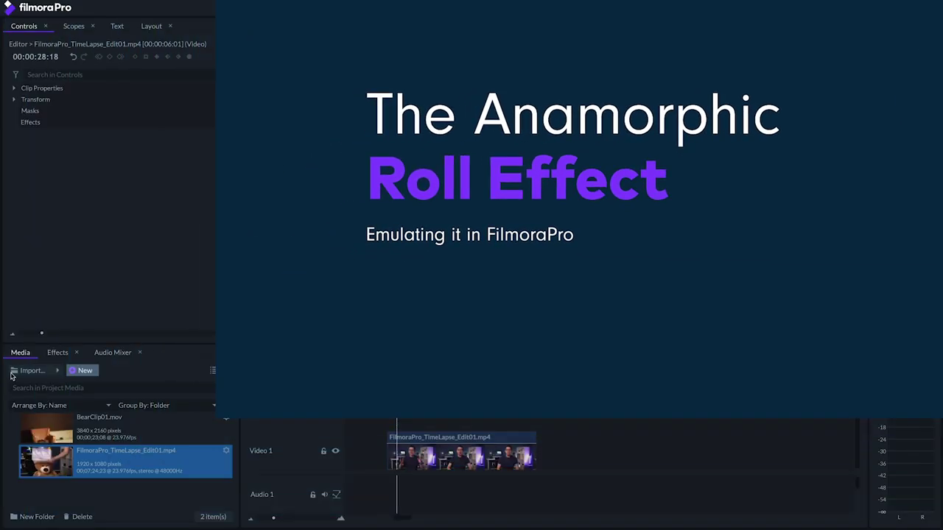
Step: Apply Quad Warp to the talking-head clip and move the playhead to 00:00:29:14
left_click(57, 354)
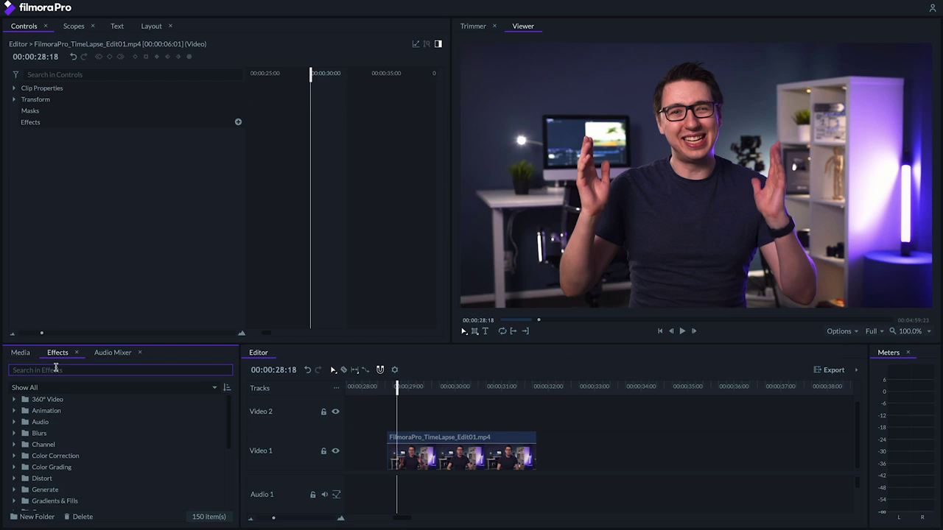
type("quad")
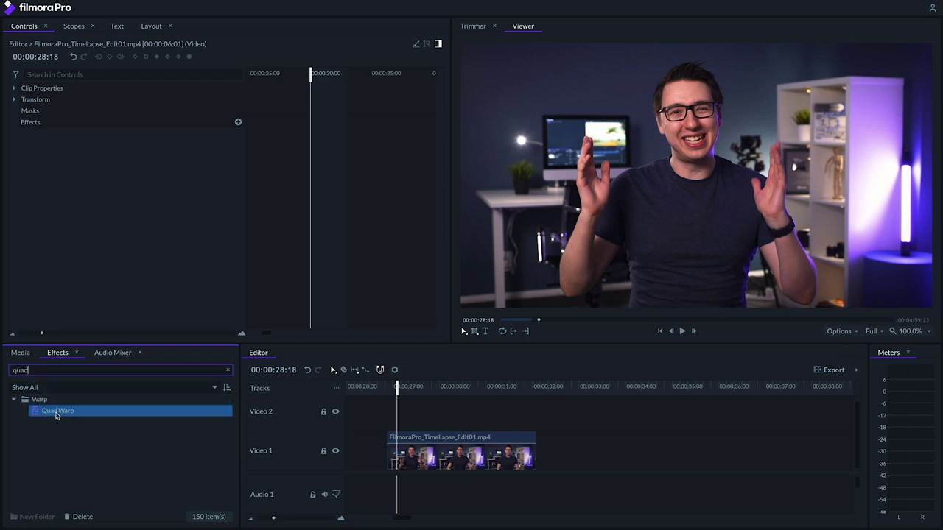
left_click_drag(58, 411, 504, 446)
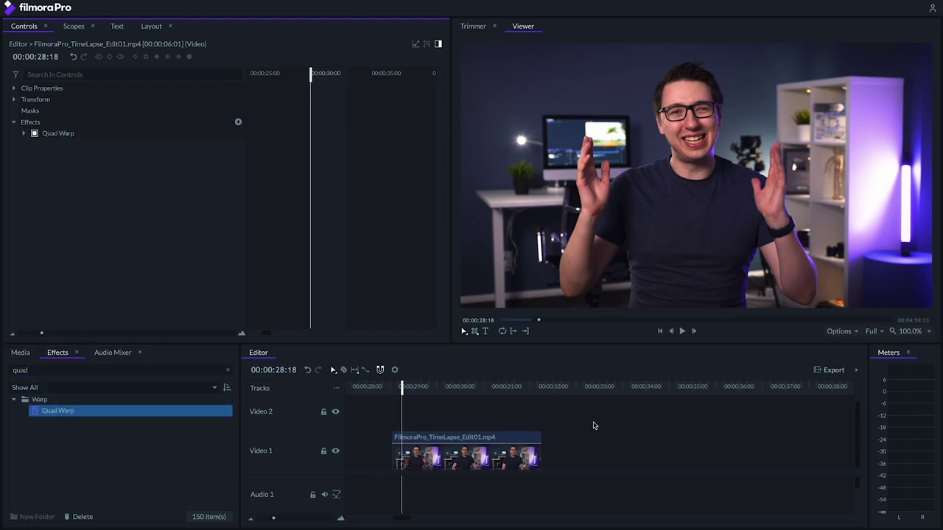
left_click(23, 133)
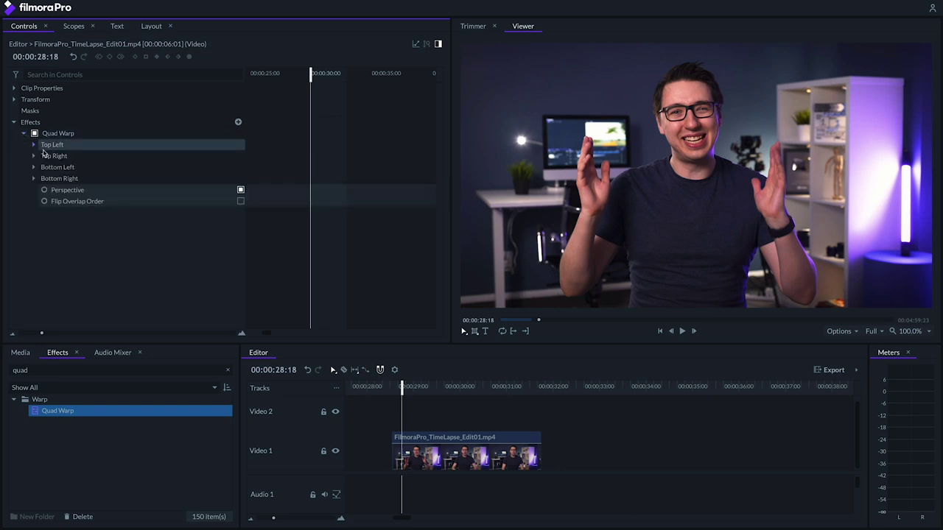
left_click_drag(316, 77, 322, 76)
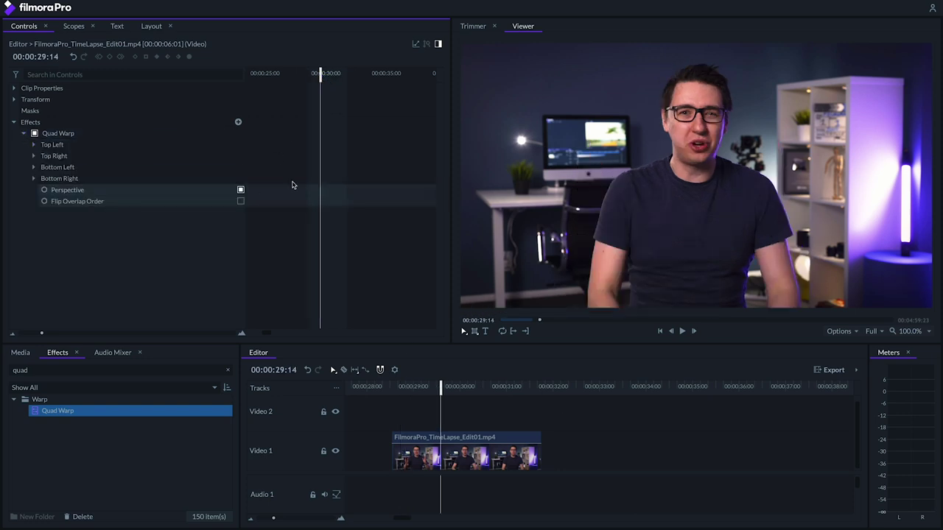
Step: Keyframe the Top Left, Top Right, Bottom Left and Bottom Right corner positions
left_click(33, 178)
left_click(33, 167)
left_click(33, 156)
left_click(33, 144)
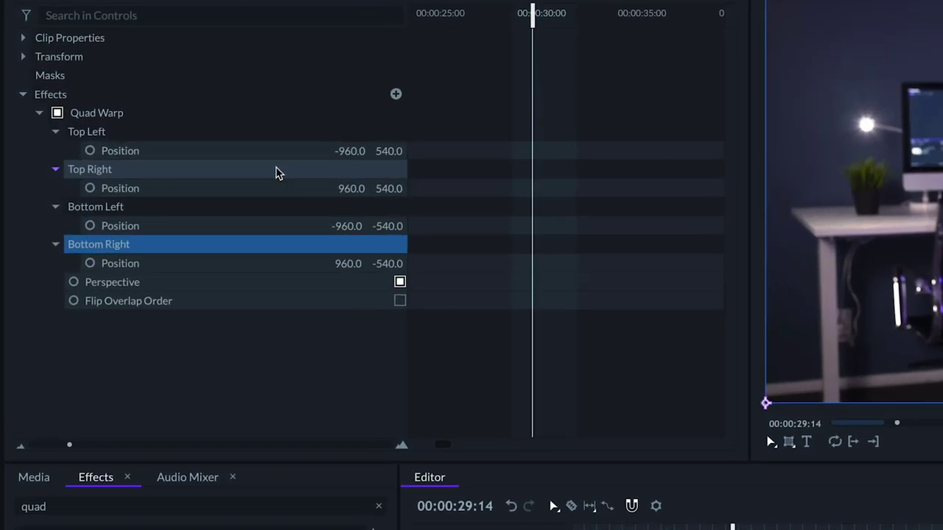
left_click(53, 156)
left_click(54, 179)
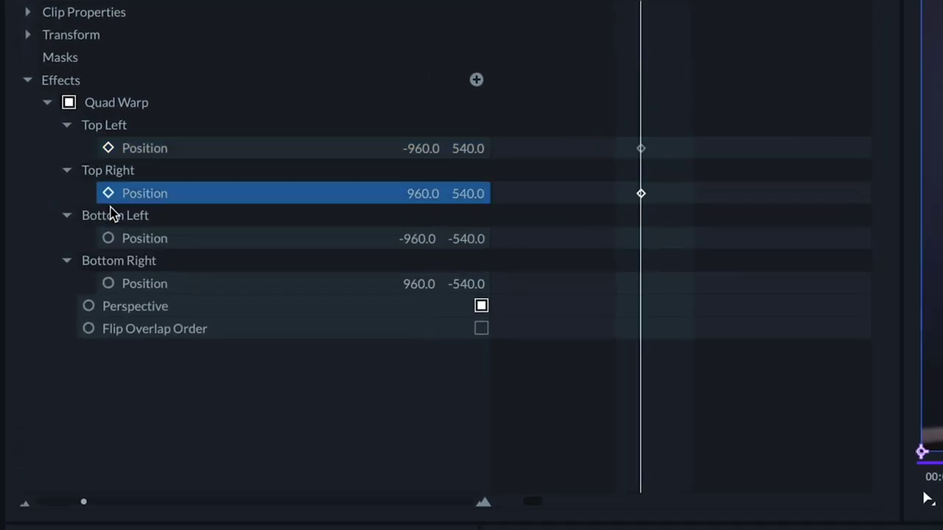
left_click(108, 238)
left_click(108, 284)
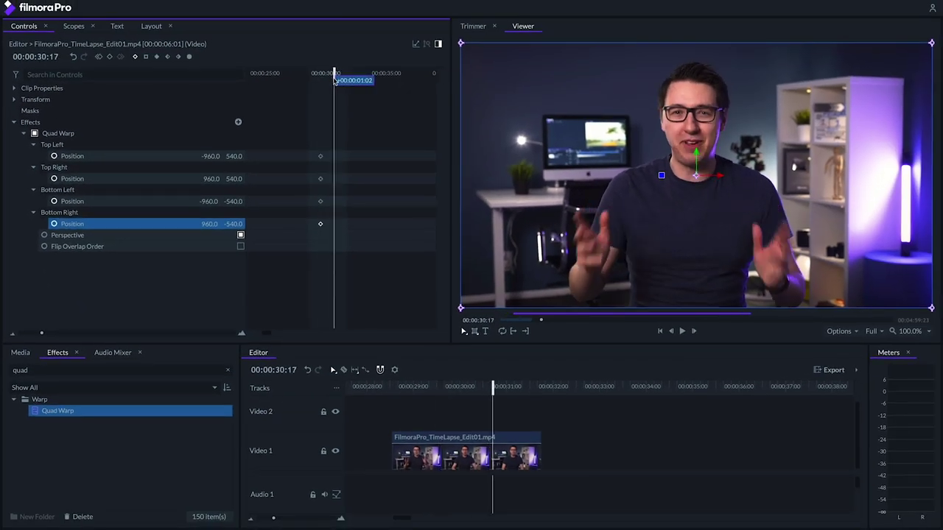
Step: Add keyframes on all four corner positions at 00:00:30:18
left_click_drag(334, 80, 335, 80)
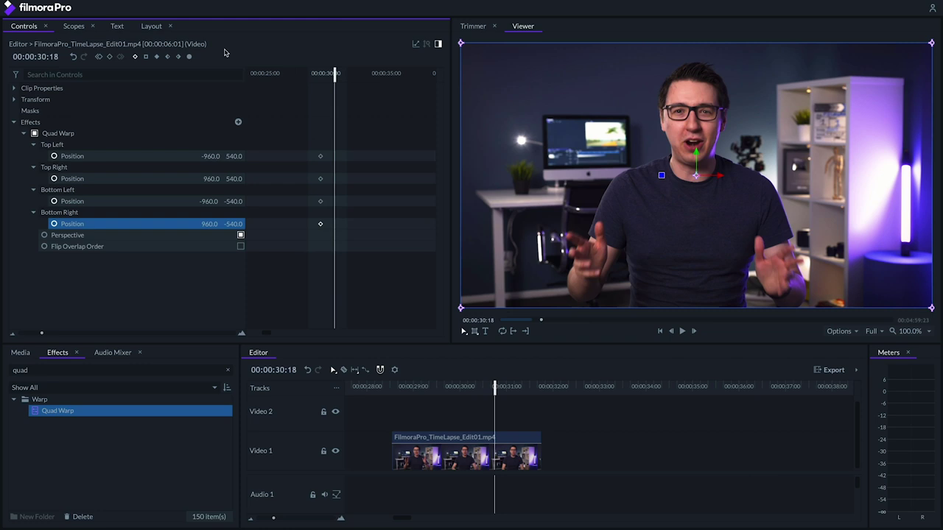
left_click(89, 213, "shift")
left_click(91, 179, "shift")
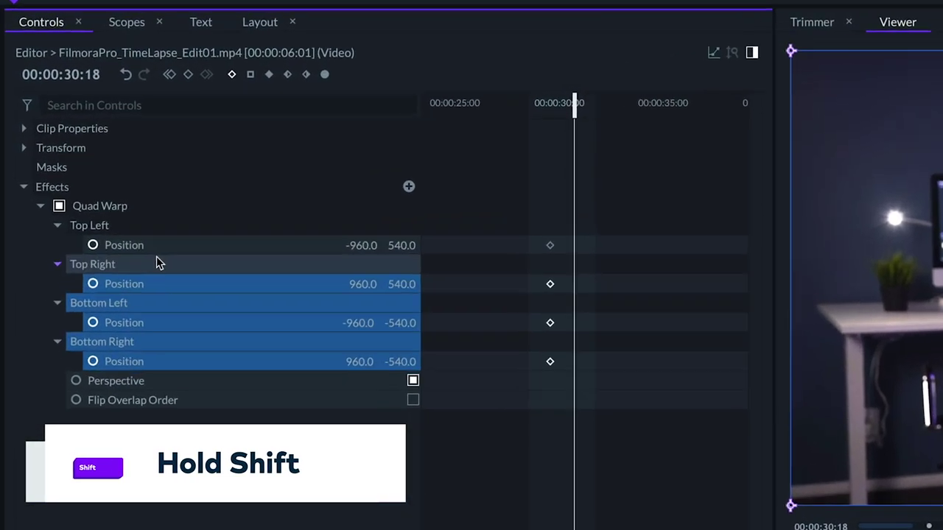
left_click(156, 245, "shift")
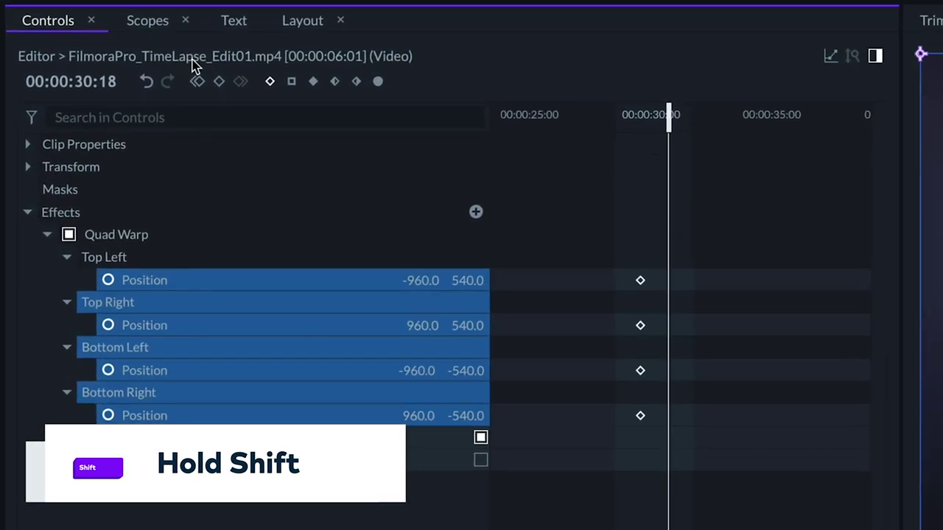
left_click(188, 74)
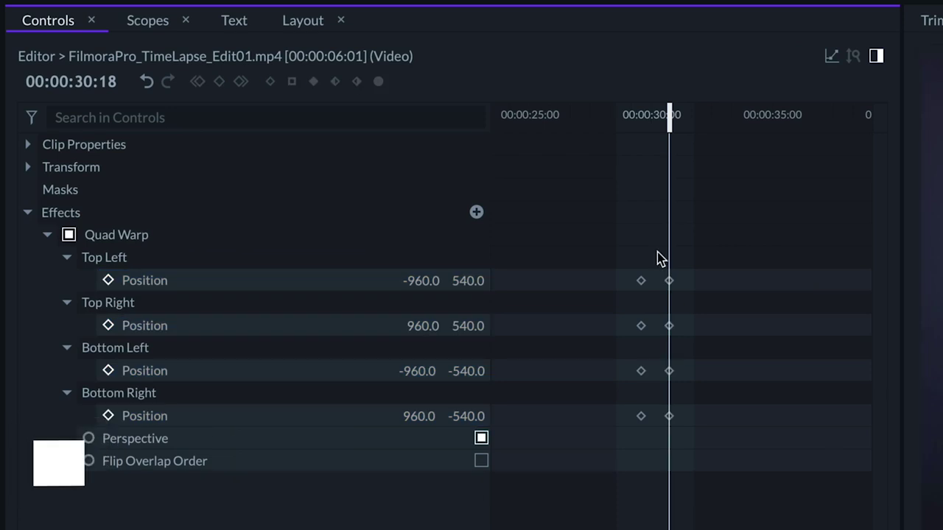
Step: Shift the earlier four corner keyframes back to about 00:00:28:15
left_click_drag(647, 255, 621, 457)
left_click_drag(641, 281, 616, 289)
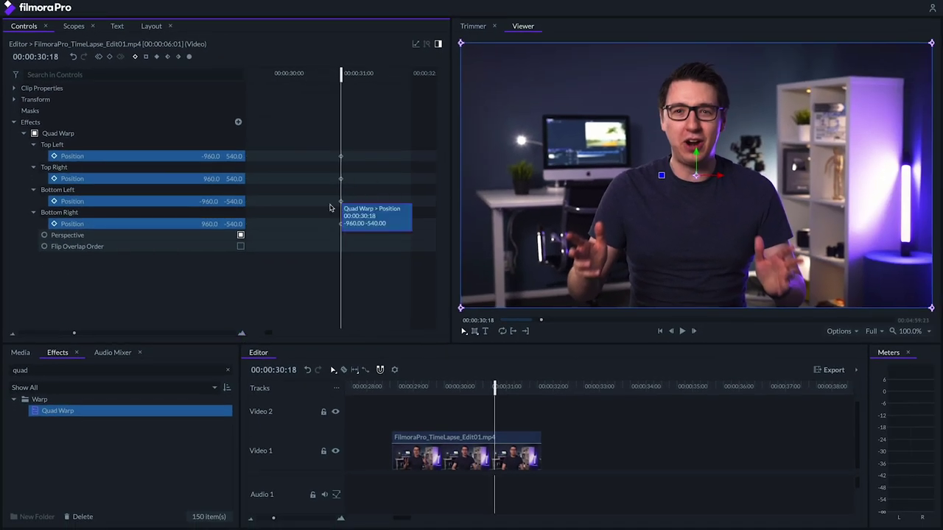
scroll(639, 395, "up", 3)
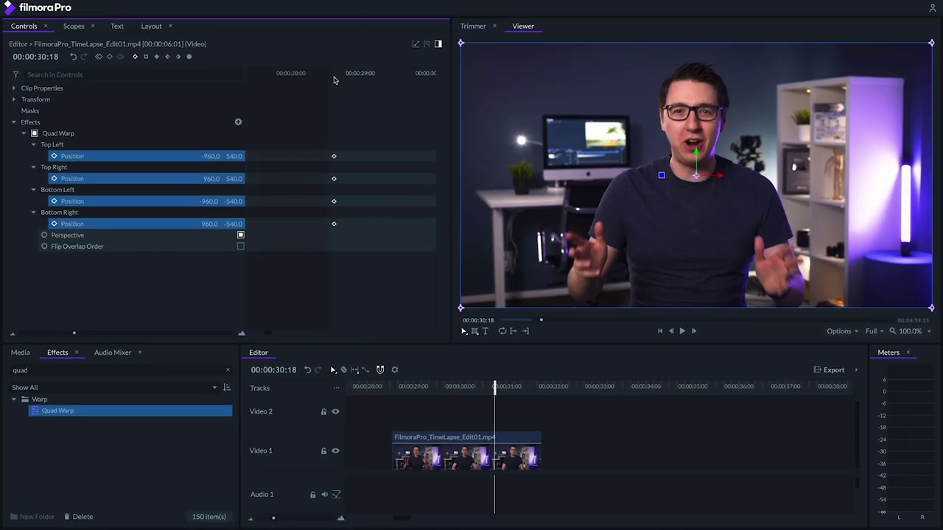
left_click_drag(331, 73, 329, 74)
left_click_drag(354, 140, 329, 224)
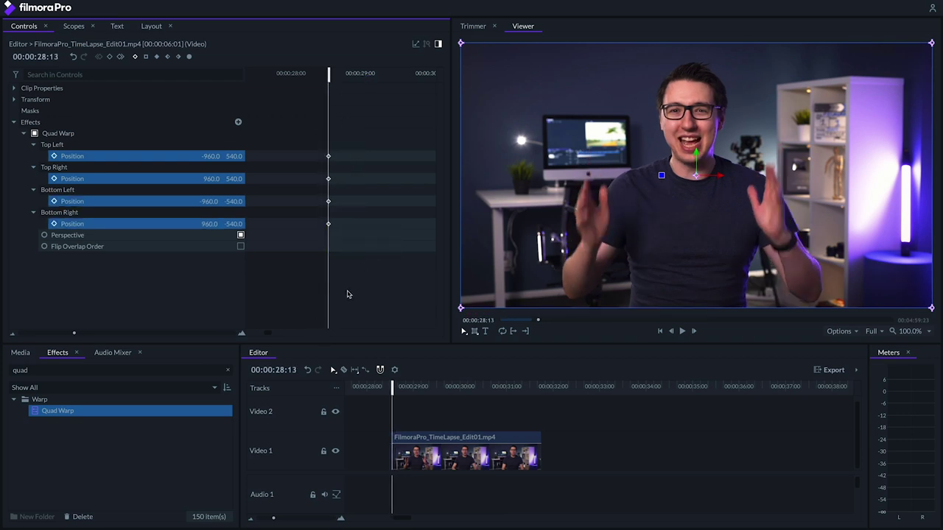
Step: At 66.7% Viewer zoom, stretch Quad Warp Top Left to -1299.8, 755.6 and Bottom Right to 1317.8, -728.6
left_click(930, 331)
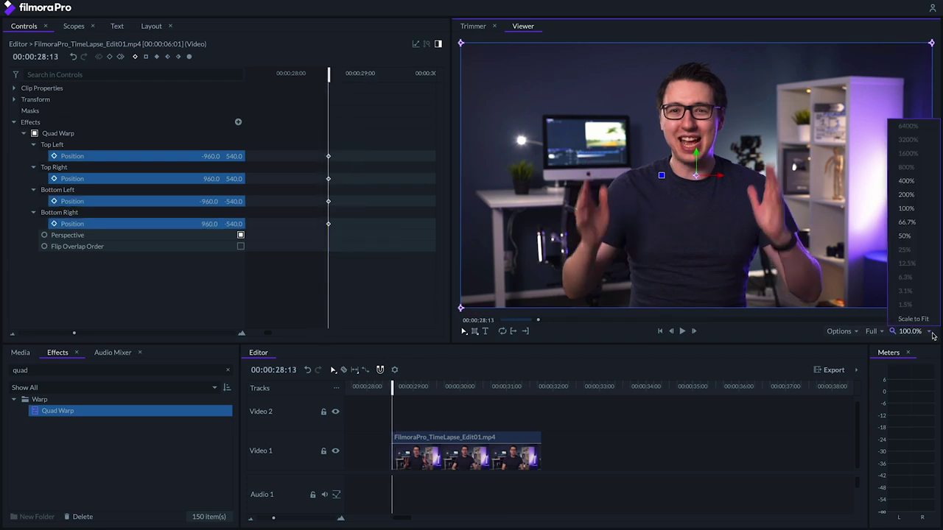
left_click(905, 224)
left_click(111, 156)
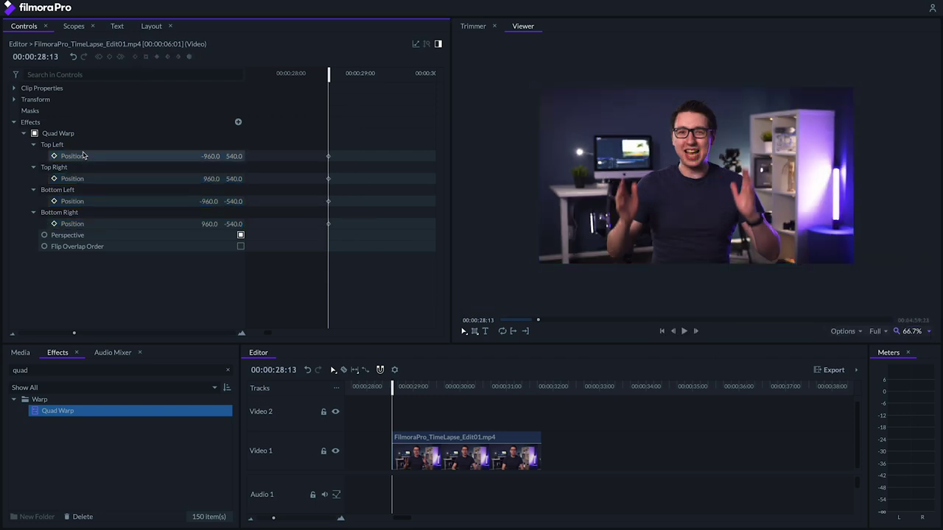
left_click(58, 133)
left_click_drag(539, 87, 483, 54)
left_click_drag(853, 264, 912, 296)
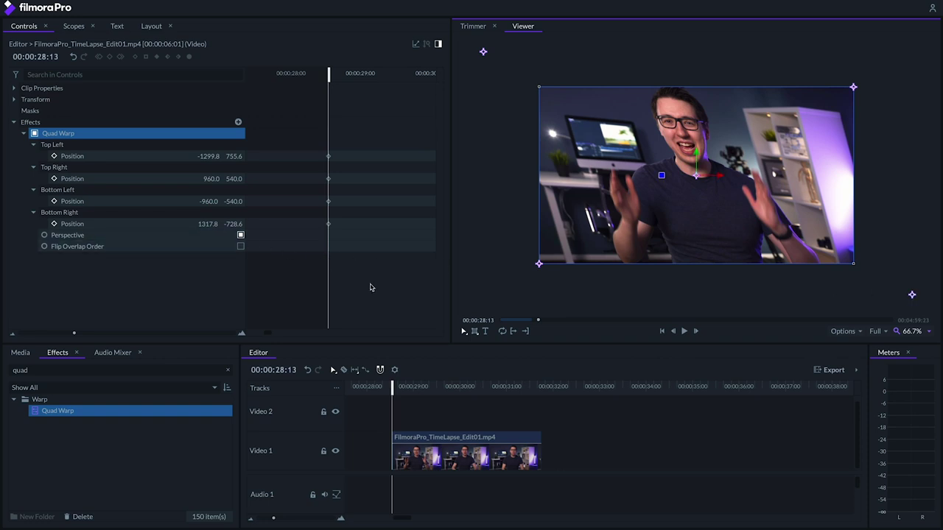
left_click(74, 336)
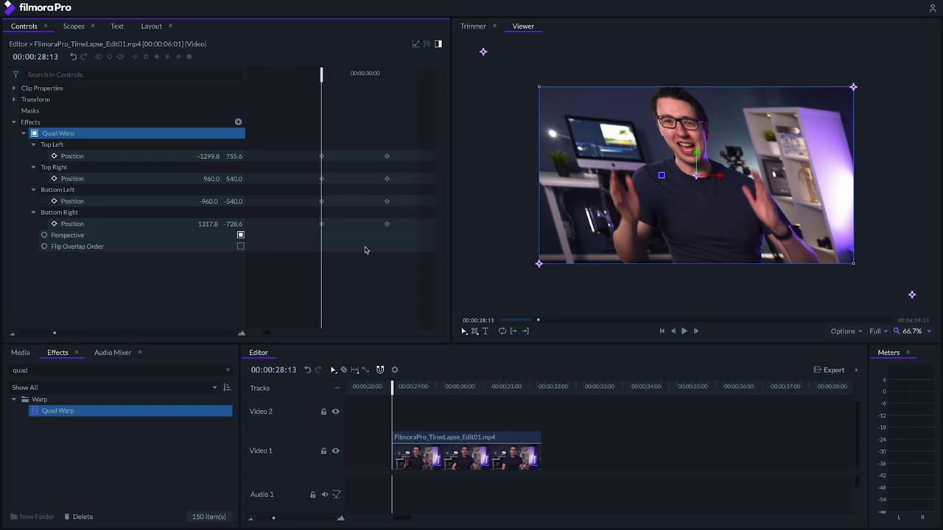
Step: At the 31:18 keyframes, pull Top Right to 1250.8, 710.6 and Bottom Left to -1266.8, -702.6
scroll(365, 250, "right", 2)
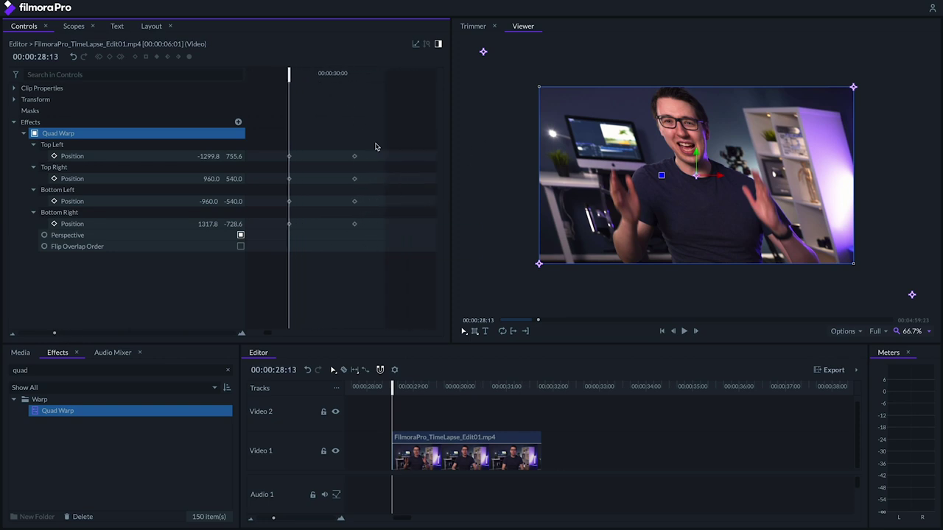
left_click_drag(375, 147, 342, 246)
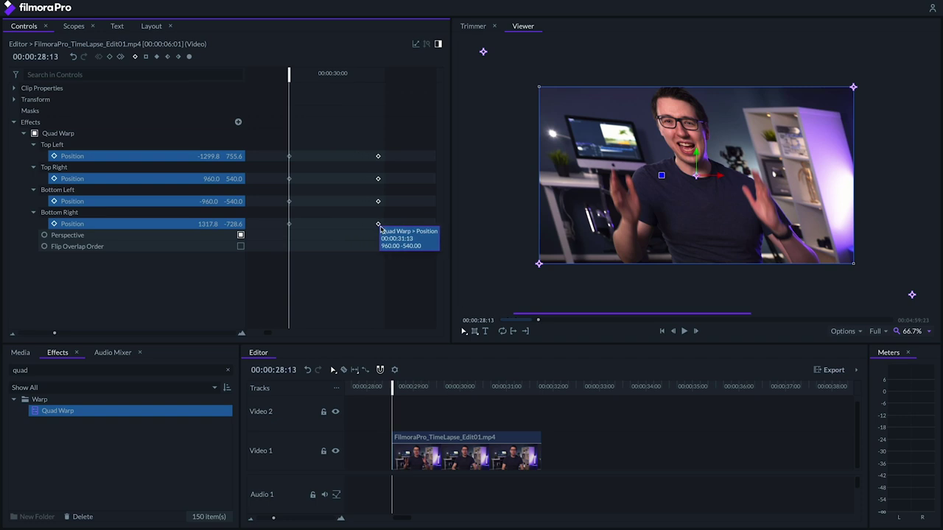
left_click(384, 76)
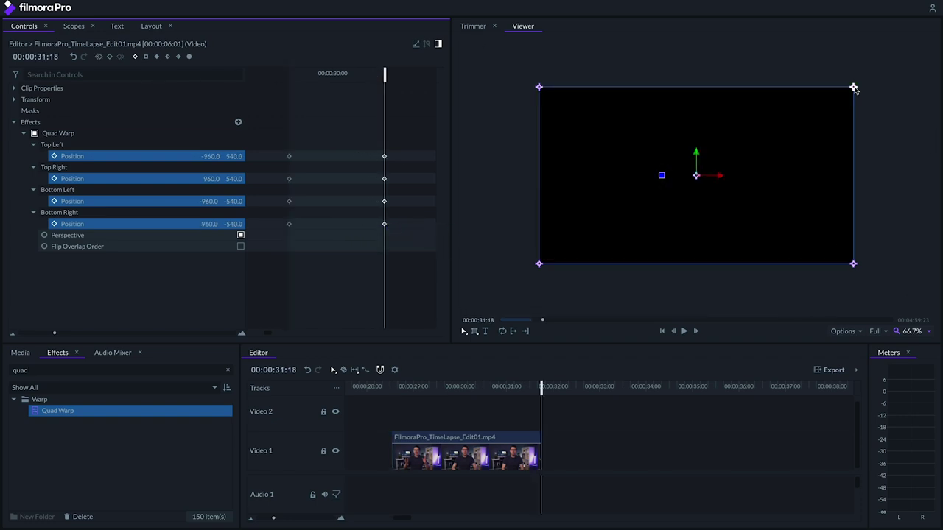
left_click_drag(853, 87, 887, 72)
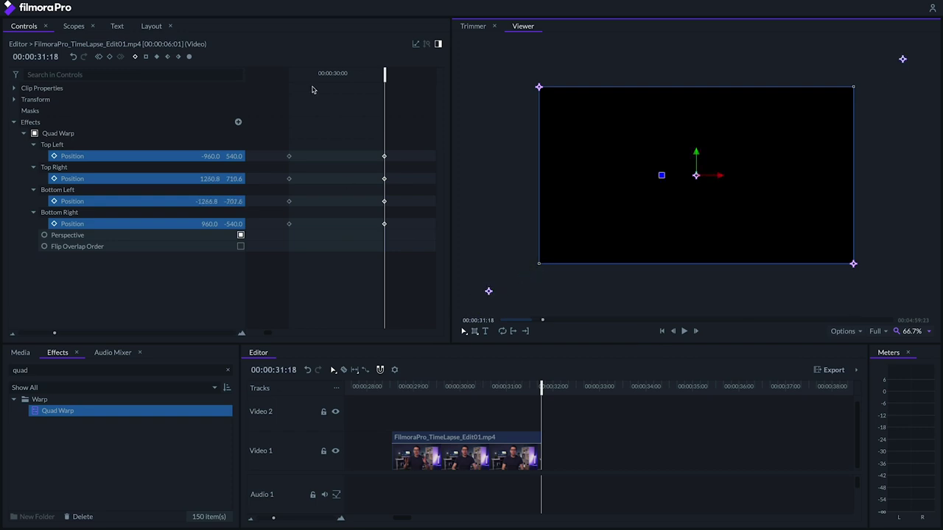
left_click(290, 76)
Step: Play the talking-head clip from about 28:18 to watch the diagonal warp roll between keyframes
key("space")
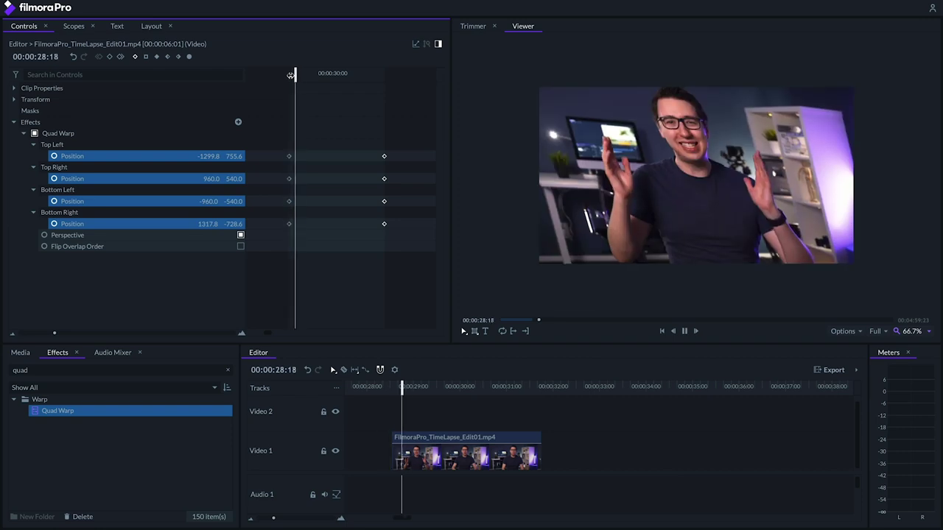